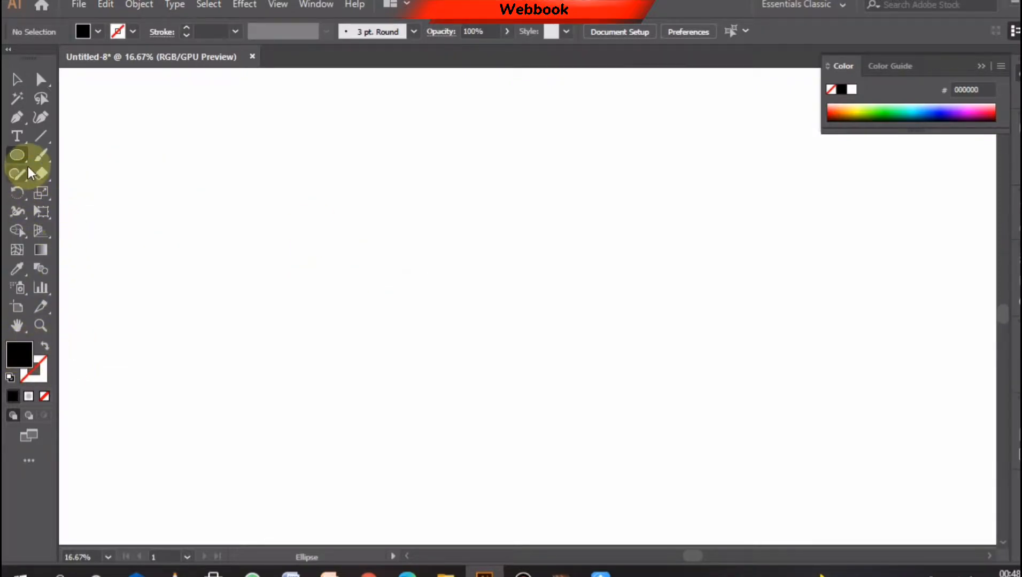
Create an 1100 by 1100 px black circle and centre it horizontally and vertically on the artboard
left_click(401, 267)
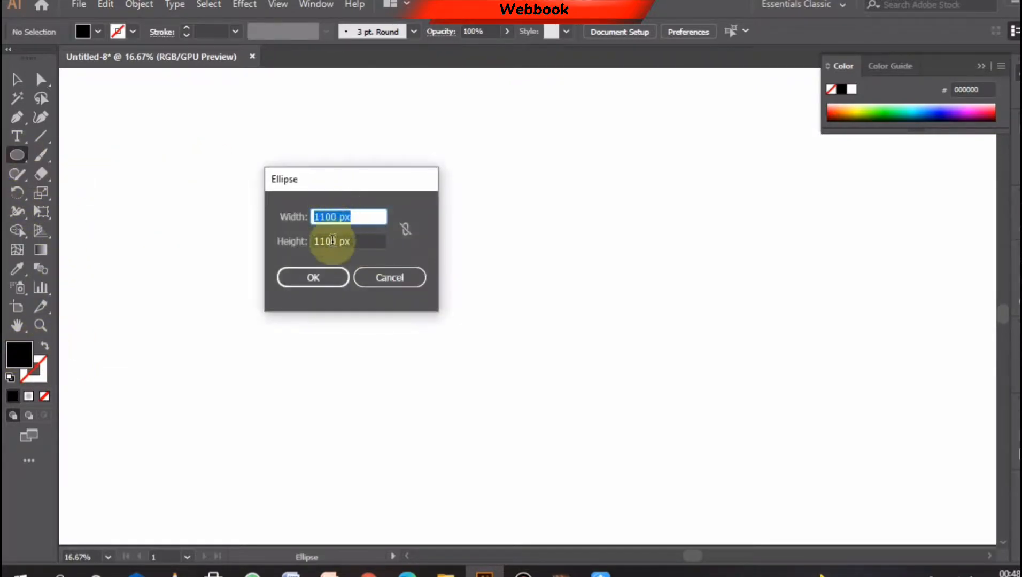
left_click(326, 278)
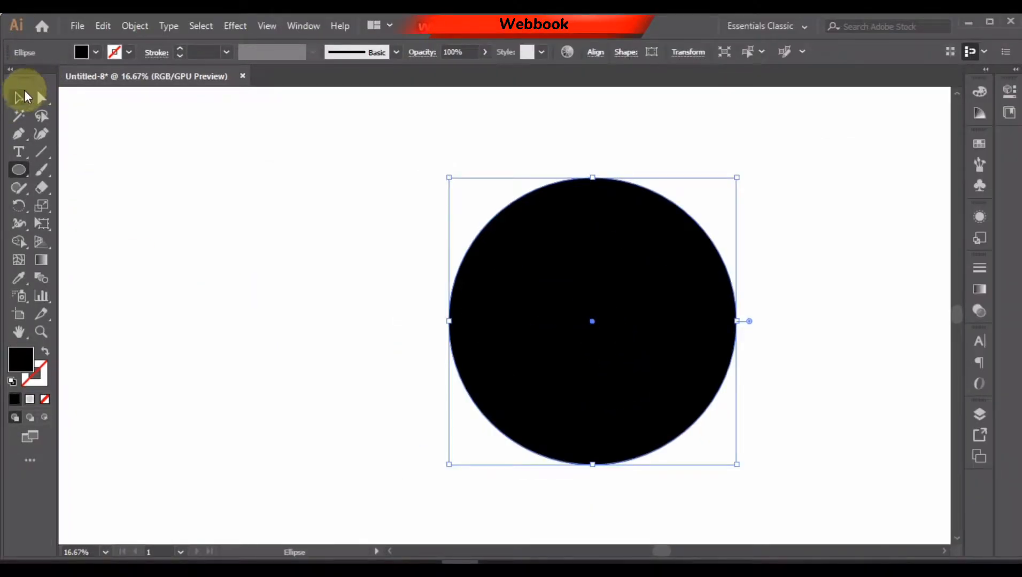
left_click(24, 97)
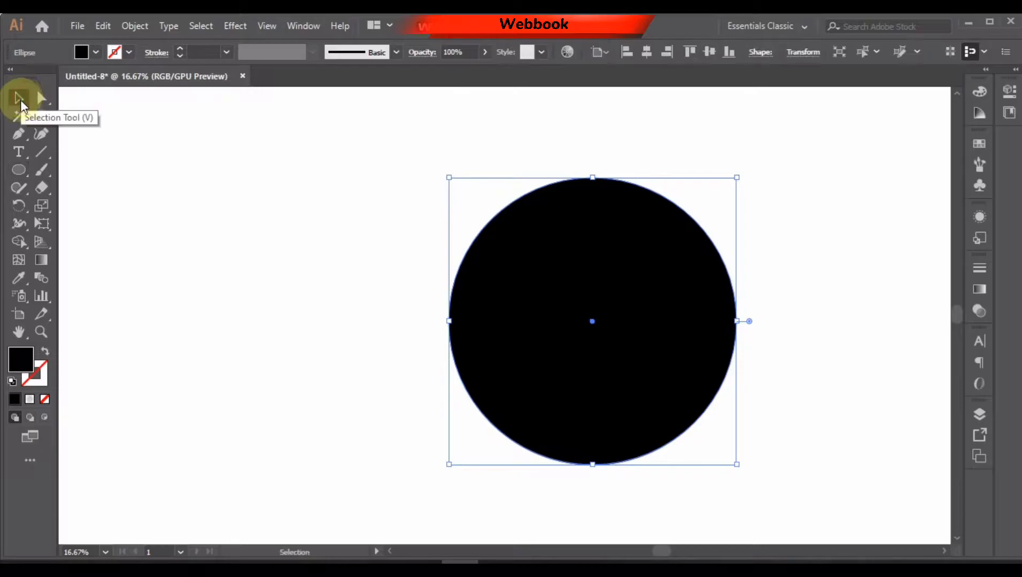
left_click(647, 50)
left_click(714, 51)
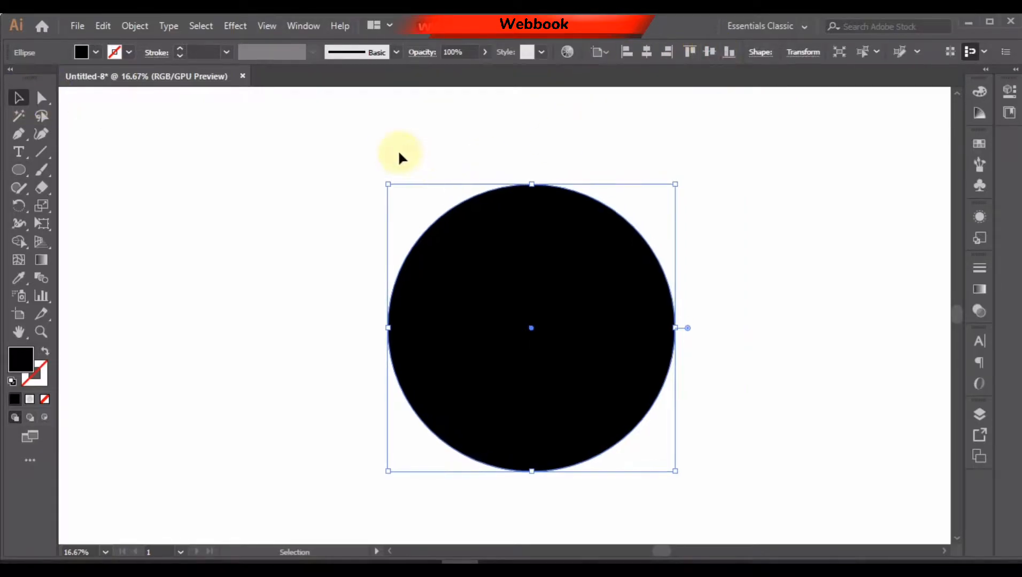
left_click(330, 195)
left_click_drag(473, 363, 718, 493)
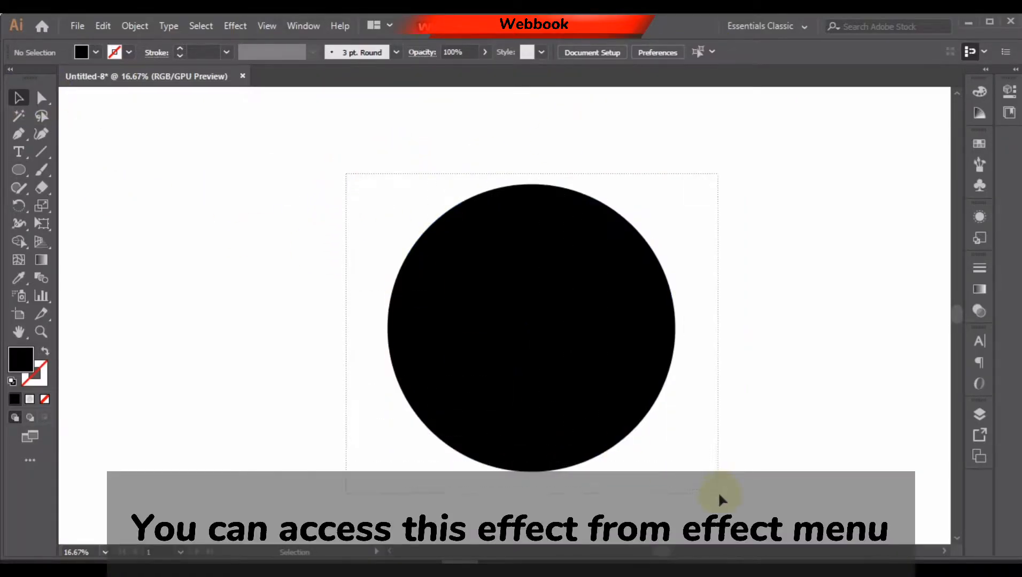
left_click(239, 28)
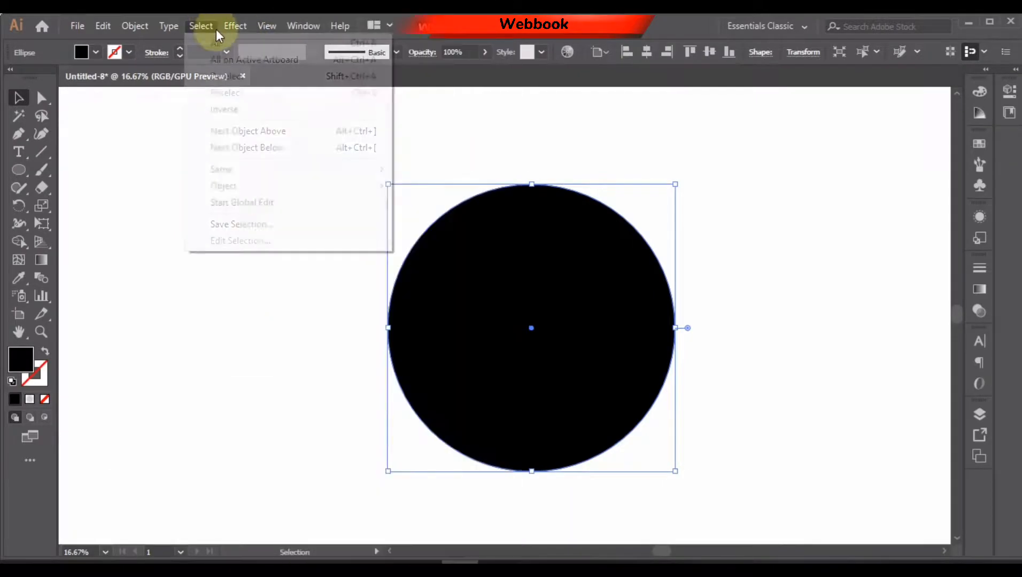
mouse_move(372, 314)
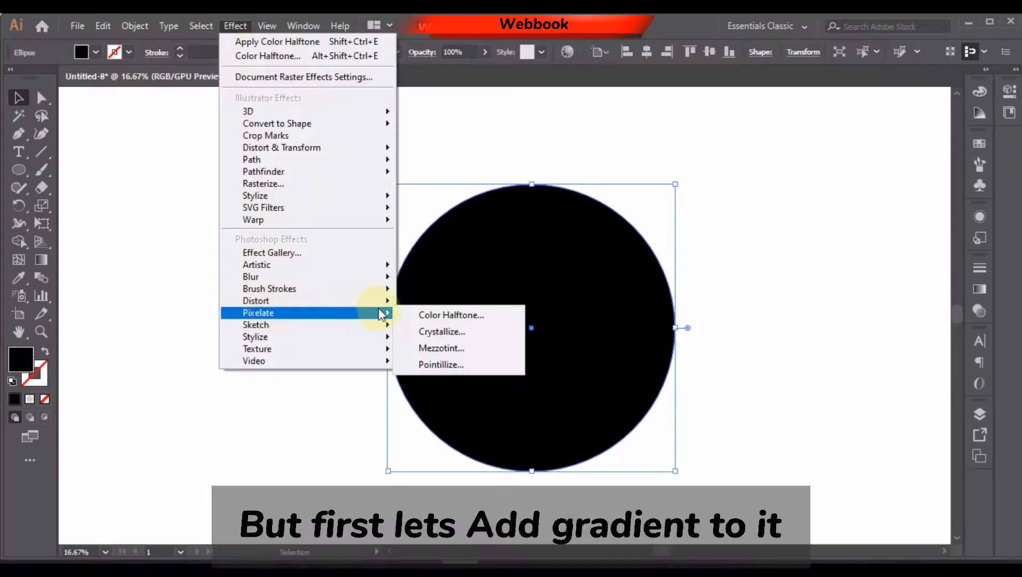
left_click(737, 342)
left_click(383, 257)
Fill the black circle with a radial gradient from white at the centre to light gray at the edge, placing the gray stop at 100%
left_click_drag(655, 179, 540, 359)
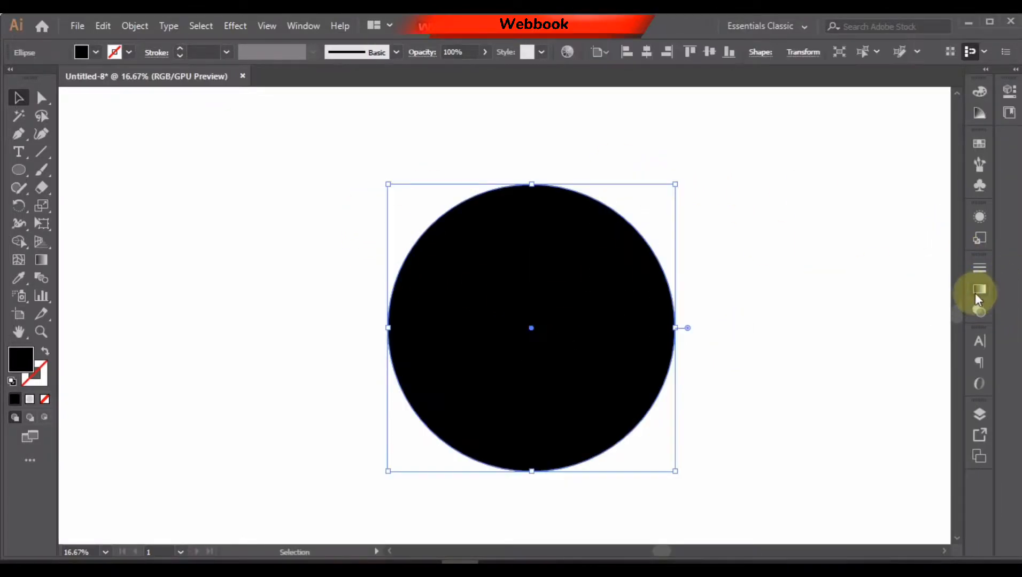
left_click(976, 292)
left_click(872, 289)
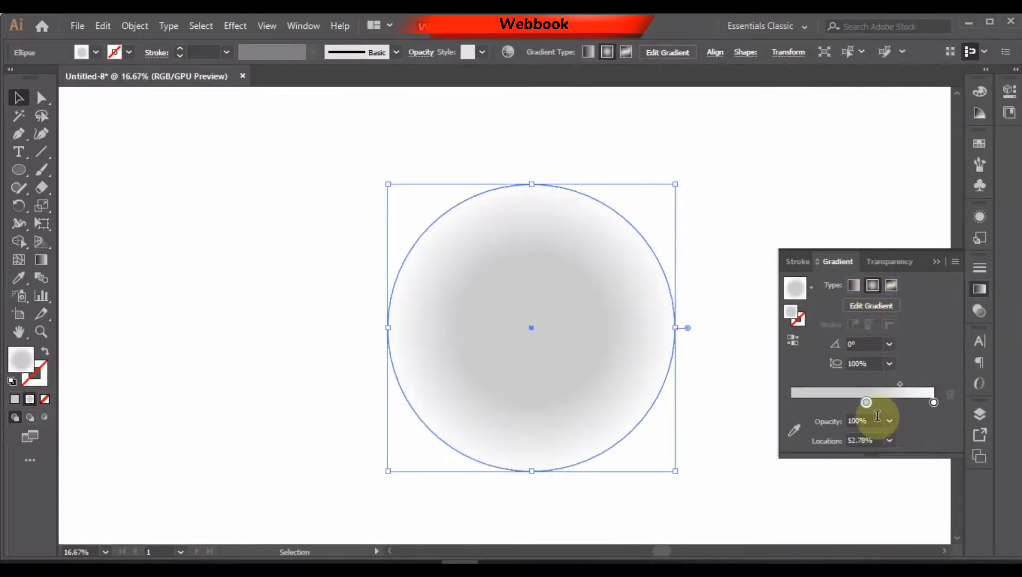
left_click_drag(870, 402, 935, 404)
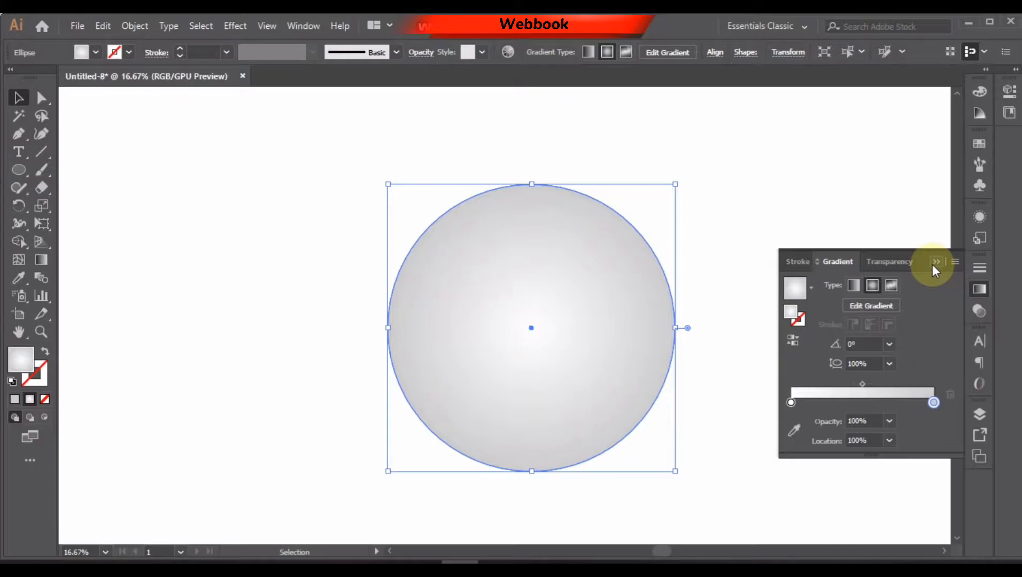
Change the outer gradient stop of the circle to a slightly darker gray swatch
double_click(934, 403)
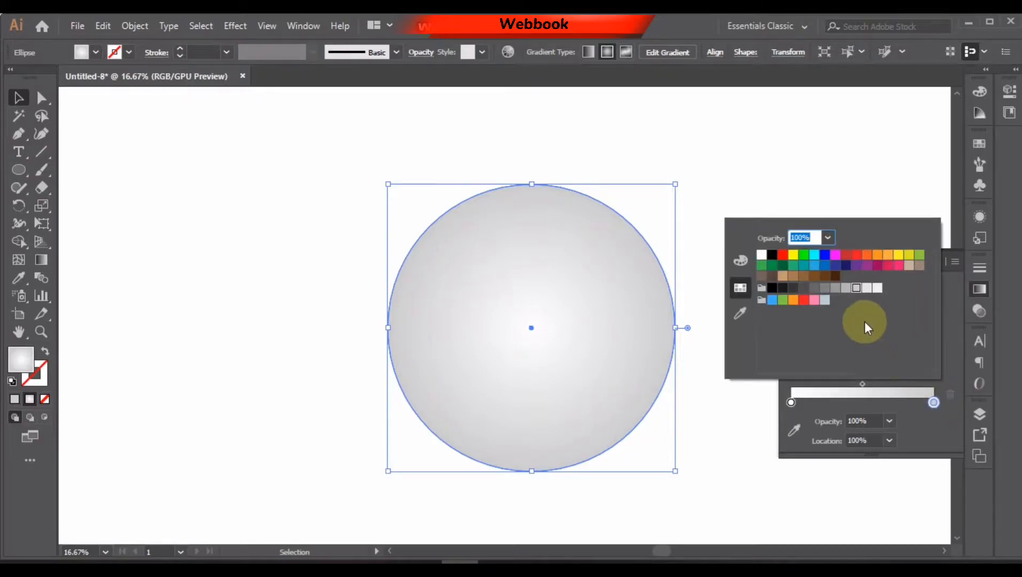
left_click(846, 288)
left_click(957, 288)
left_click(936, 260)
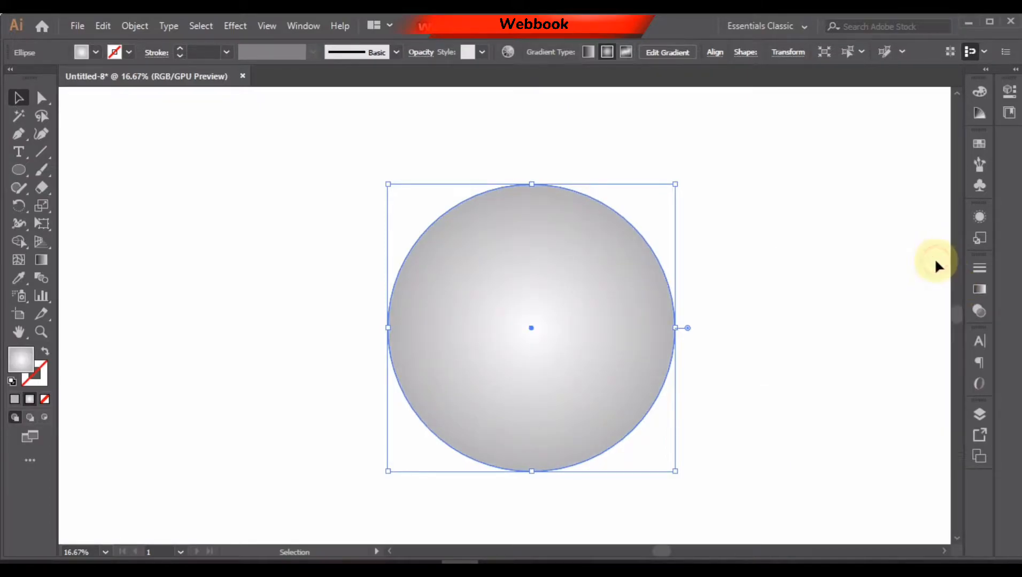
Apply the Color Halftone pixelate effect to the circle with a 50 px maximum radius and all four channel angles at 25 degrees
left_click(235, 26)
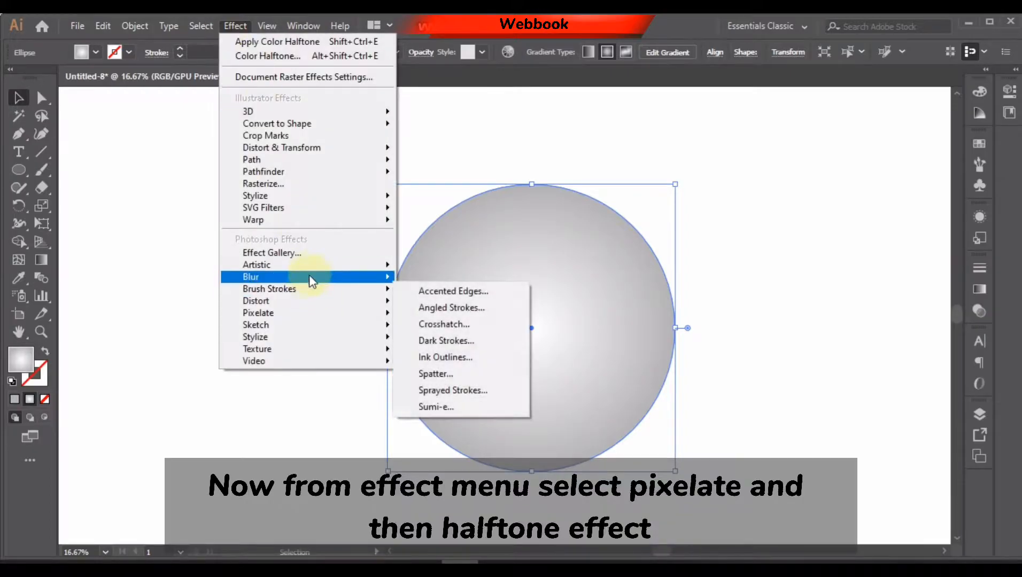
mouse_move(303, 313)
left_click(420, 314)
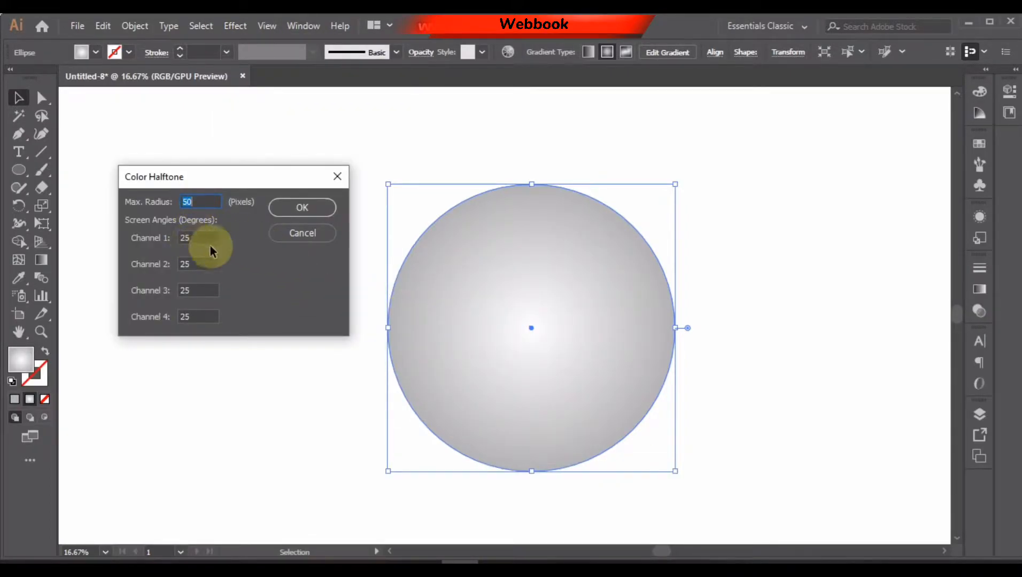
left_click(292, 209)
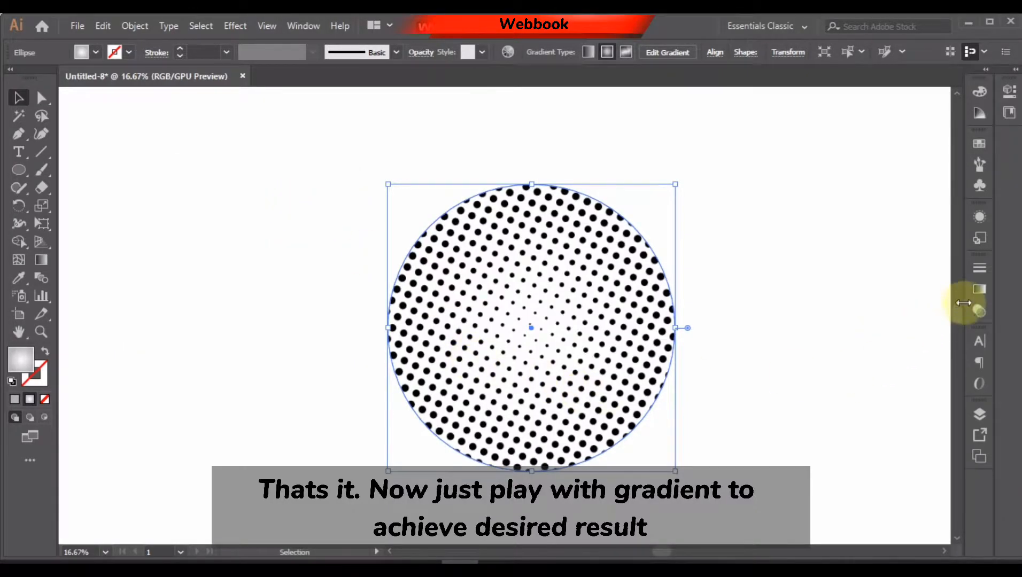
Rearrange the gradient so gray is at the centre with its stop at about 29.9%, and pull the white stop slightly inward from the edge
left_click(979, 289)
left_click_drag(791, 405, 749, 412)
mouse_move(917, 402)
left_mouse_down()
mouse_move(944, 405)
mouse_move(912, 405)
left_mouse_up()
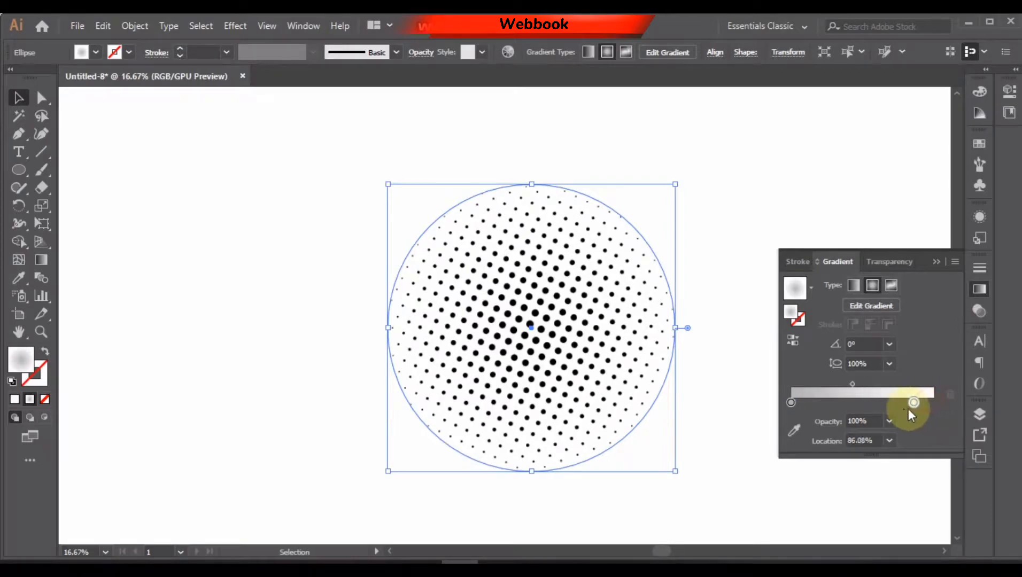
left_click(792, 405)
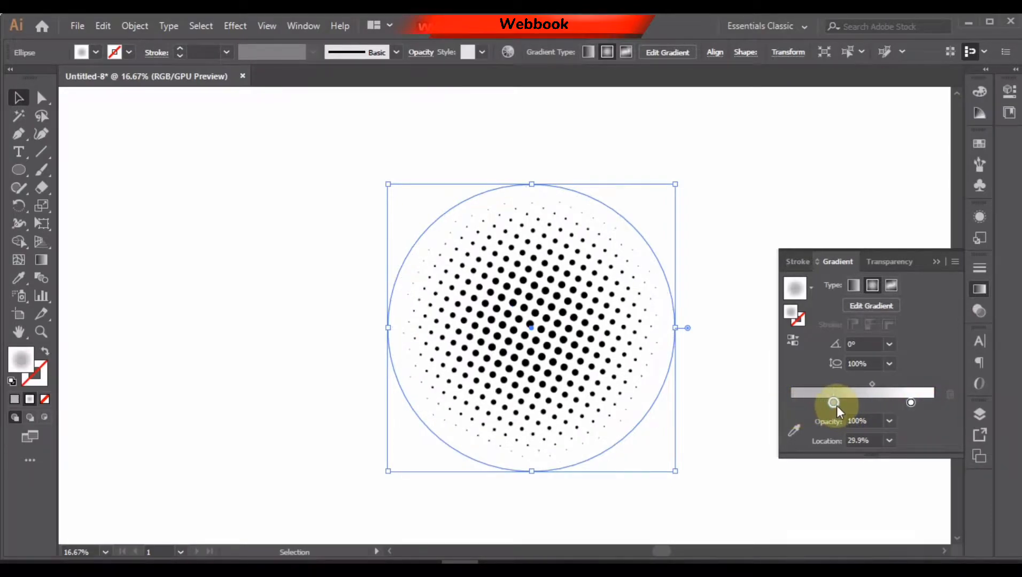
left_click(939, 260)
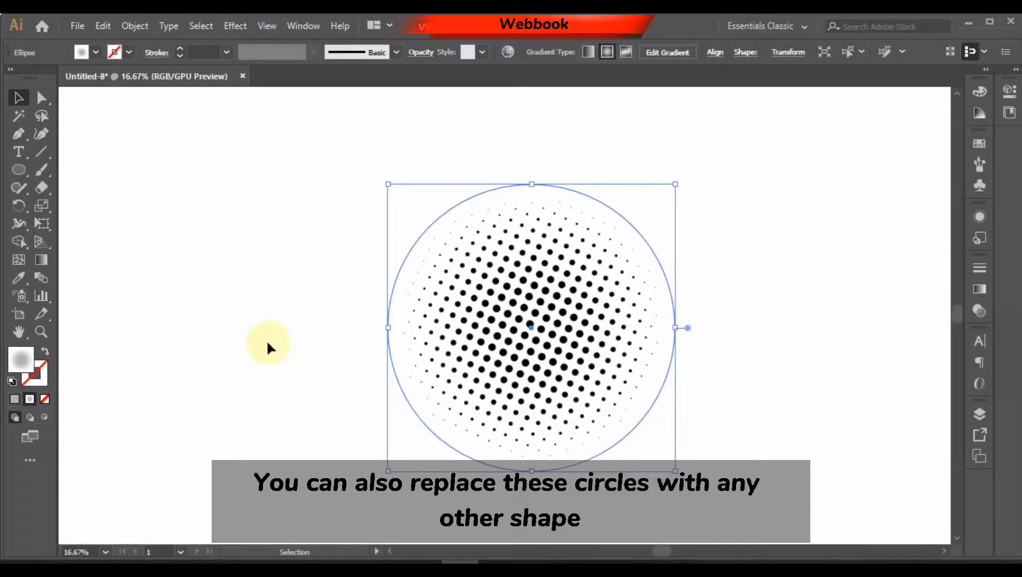
Rasterize the halftone circle in RGB at High (300 ppi) resolution with a white background
left_click(211, 215)
left_click_drag(313, 194, 671, 460)
left_click(135, 26)
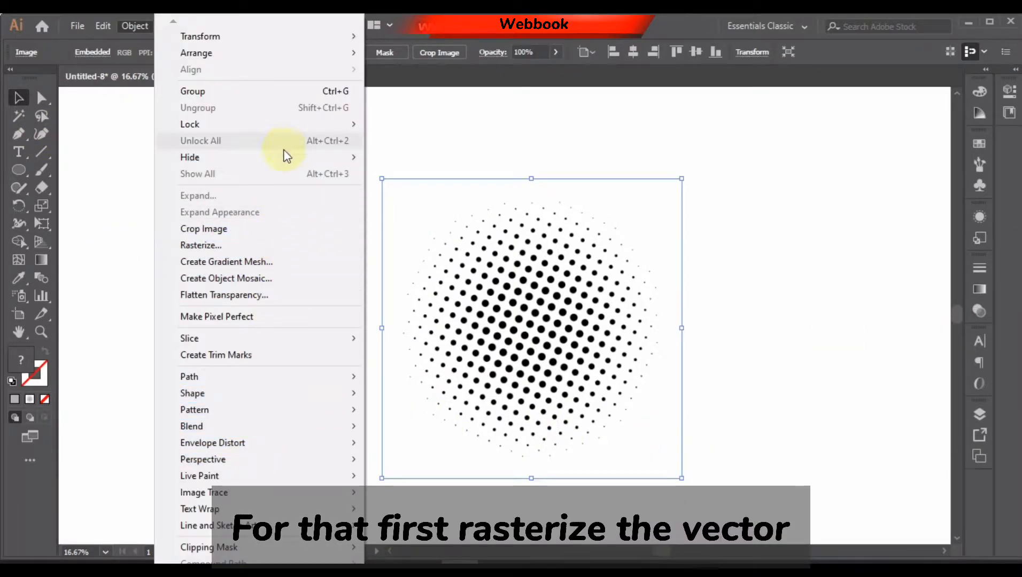
left_click(271, 247)
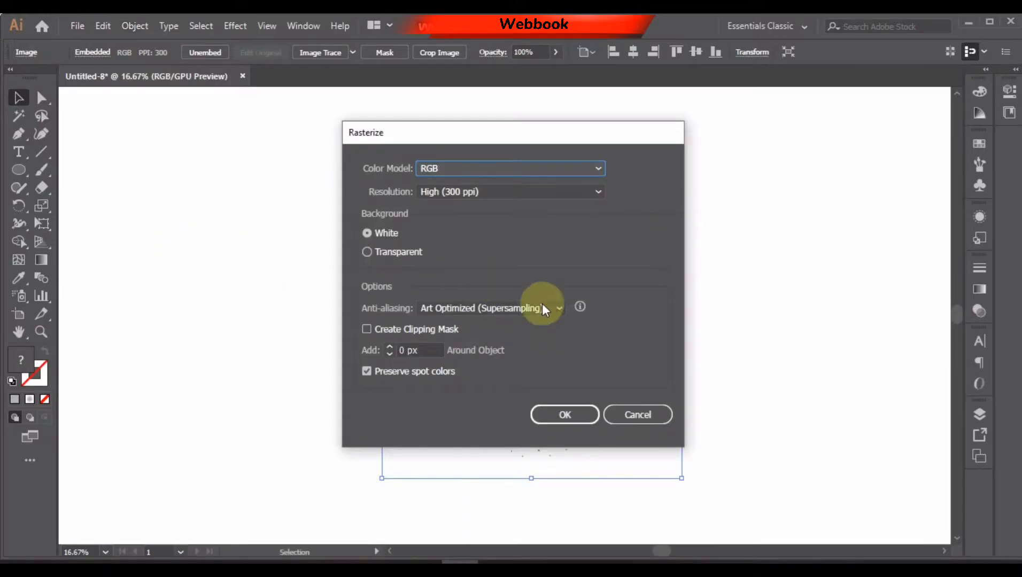
left_click(551, 415)
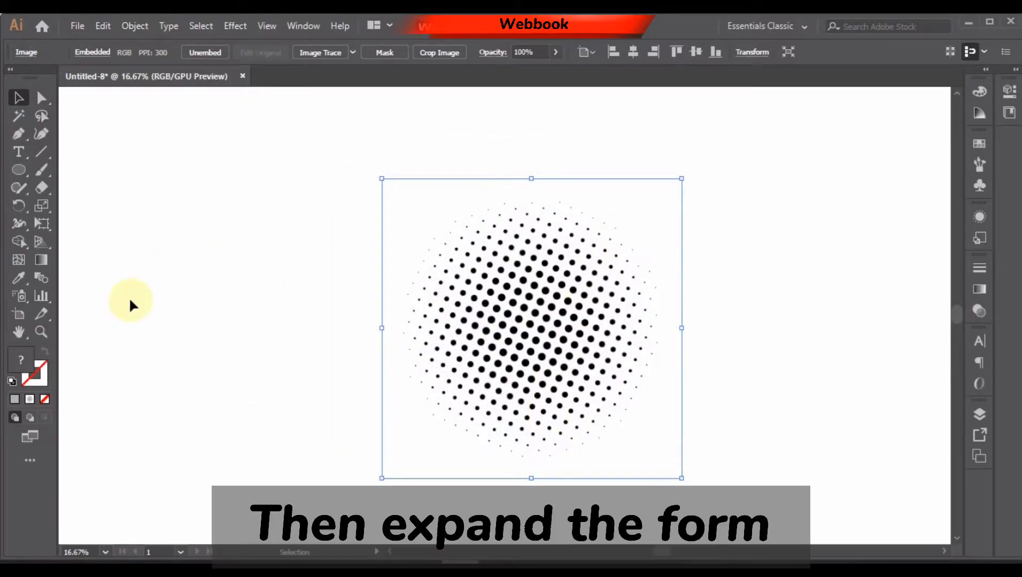
Image-trace the rasterized halftone and expand it into vector shapes, leaving it deselected
left_click(135, 25)
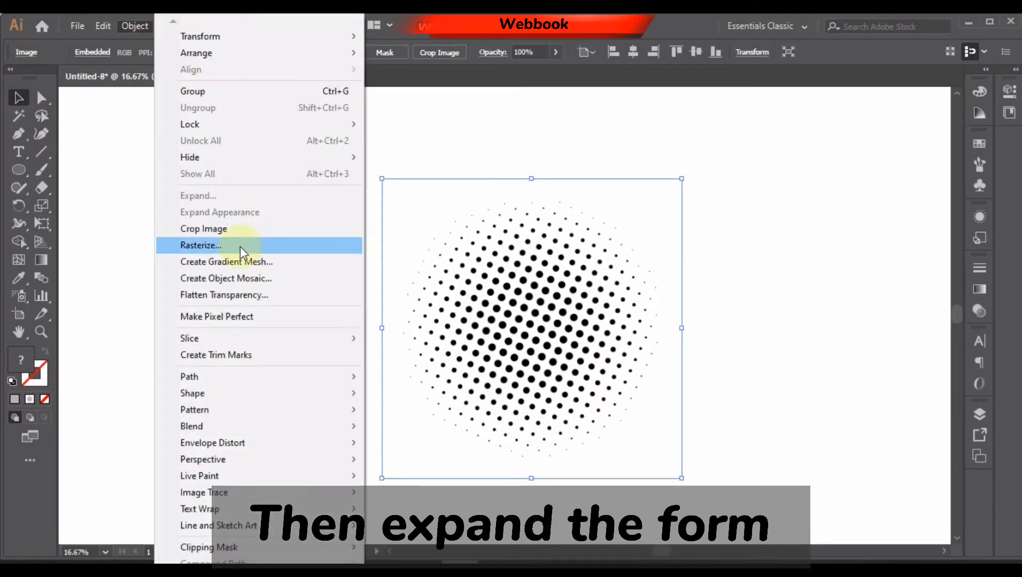
mouse_move(230, 495)
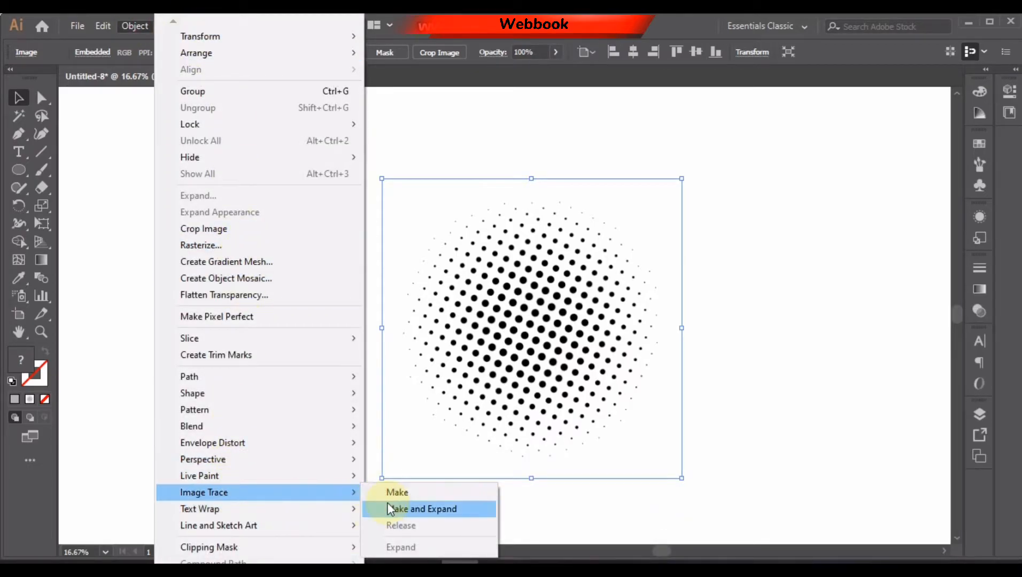
left_click(387, 507)
left_click(355, 313)
left_click(602, 314)
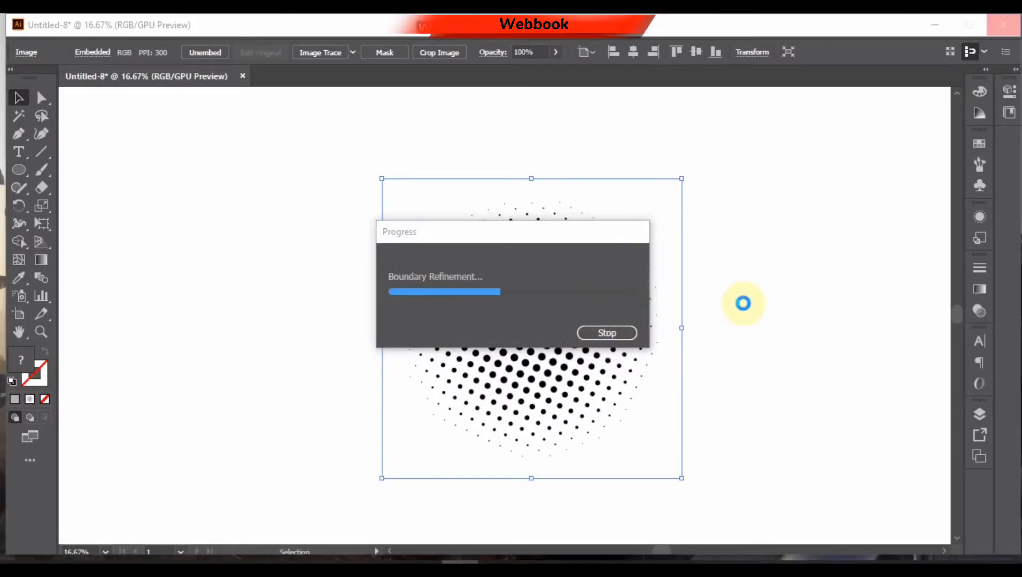
left_click(743, 305)
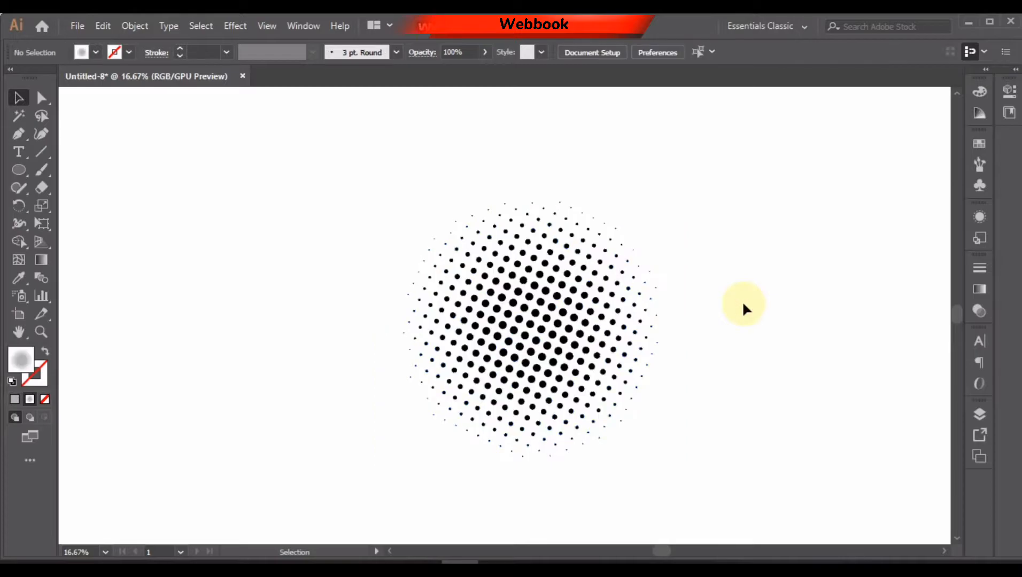
Ungroup the traced halftone artwork and deselect it
left_click(645, 291)
right_click(642, 277)
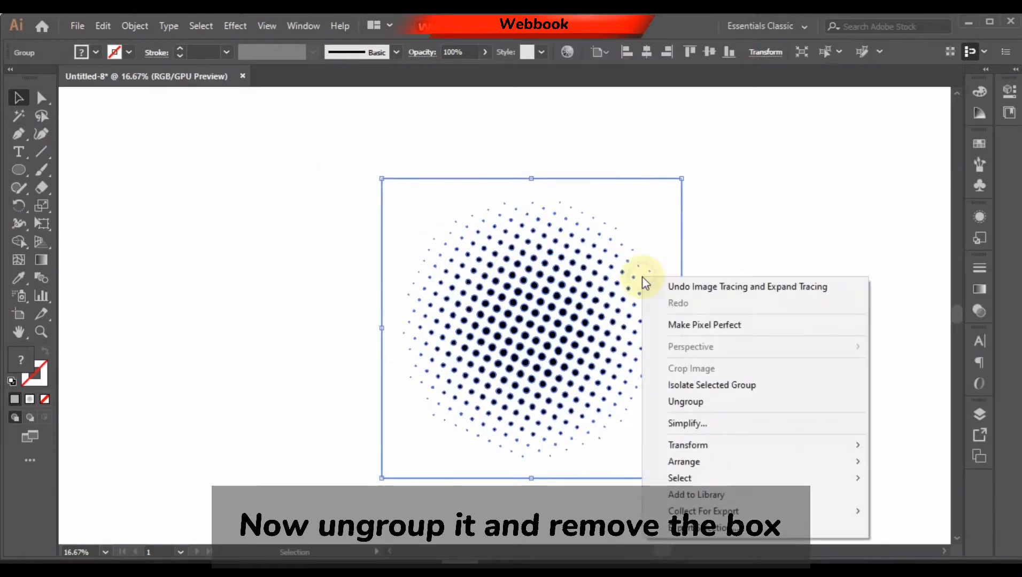
left_click(702, 402)
left_click(655, 144)
Select the white box behind the halftone dots and remove it
left_click(675, 184)
left_click(844, 194)
left_click(675, 201)
right_click(619, 228)
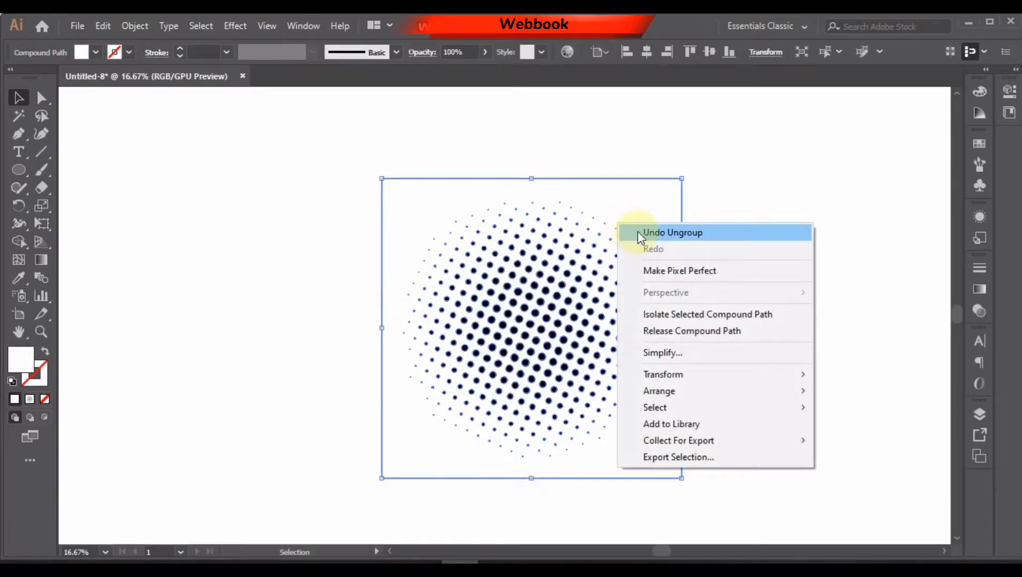
left_click(648, 158)
left_click(666, 183)
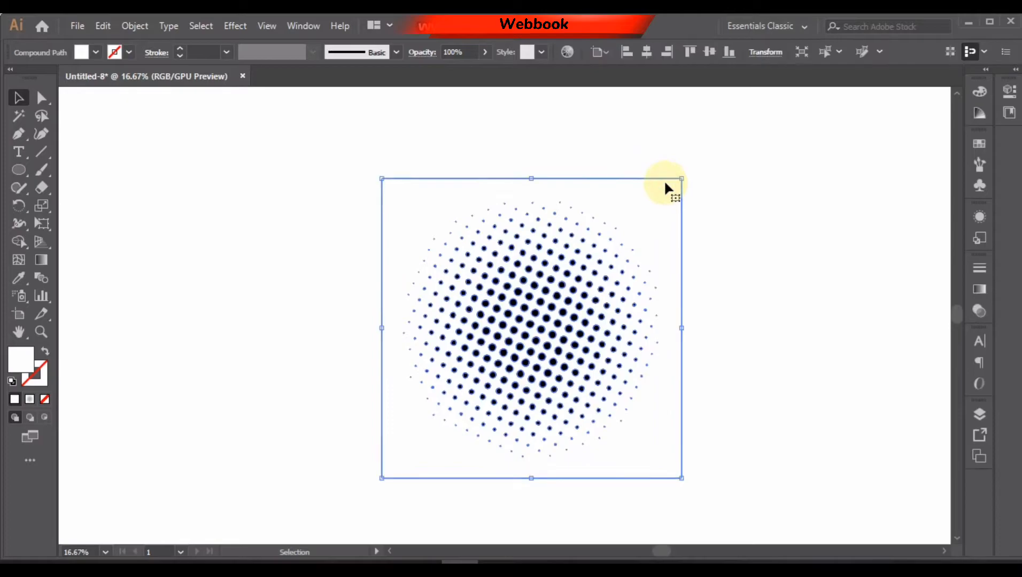
key("ctrl+x")
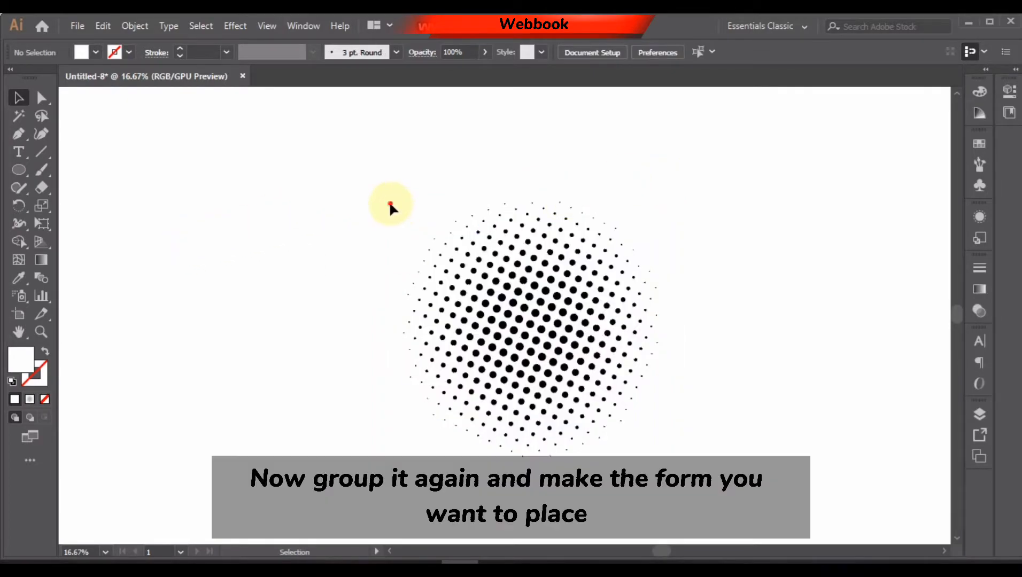
Select all the halftone dots, group them together again and clear the selection
left_click_drag(568, 437, 672, 451)
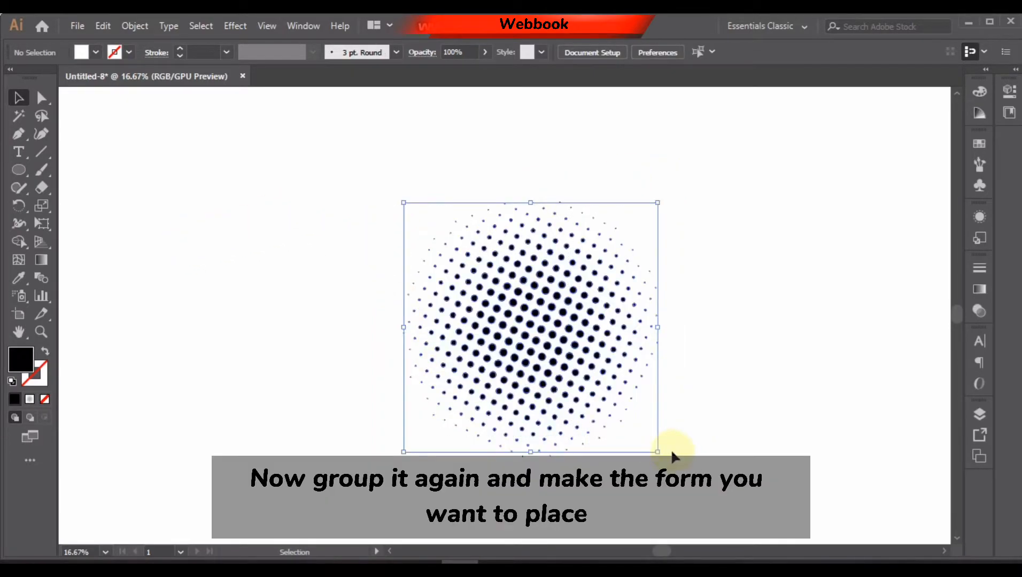
right_click(509, 360)
left_click(566, 141)
left_click(191, 258)
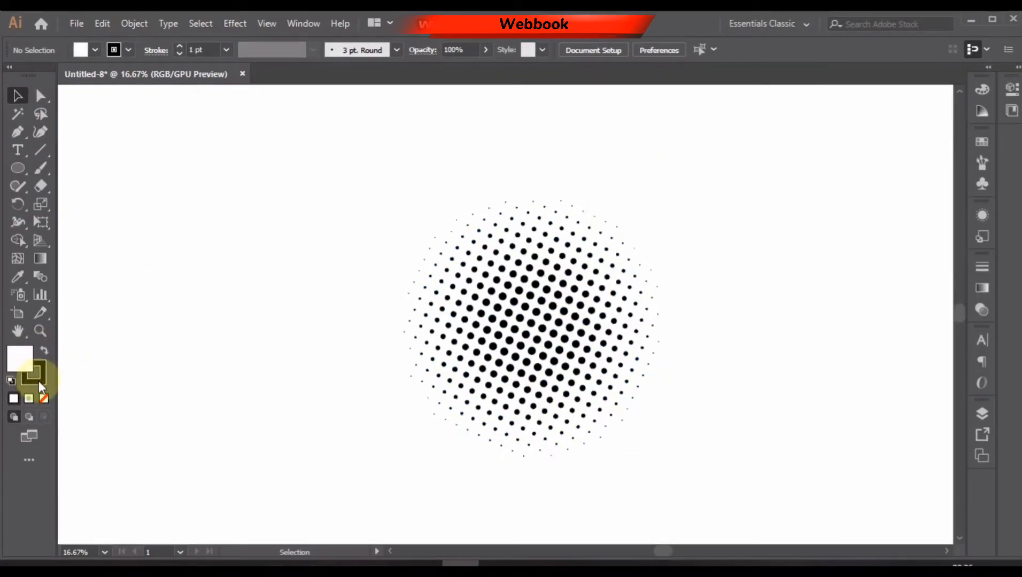
Set the drawing colours to no stroke and a red fill of #e25050
left_click(39, 382)
left_click(44, 398)
double_click(16, 352)
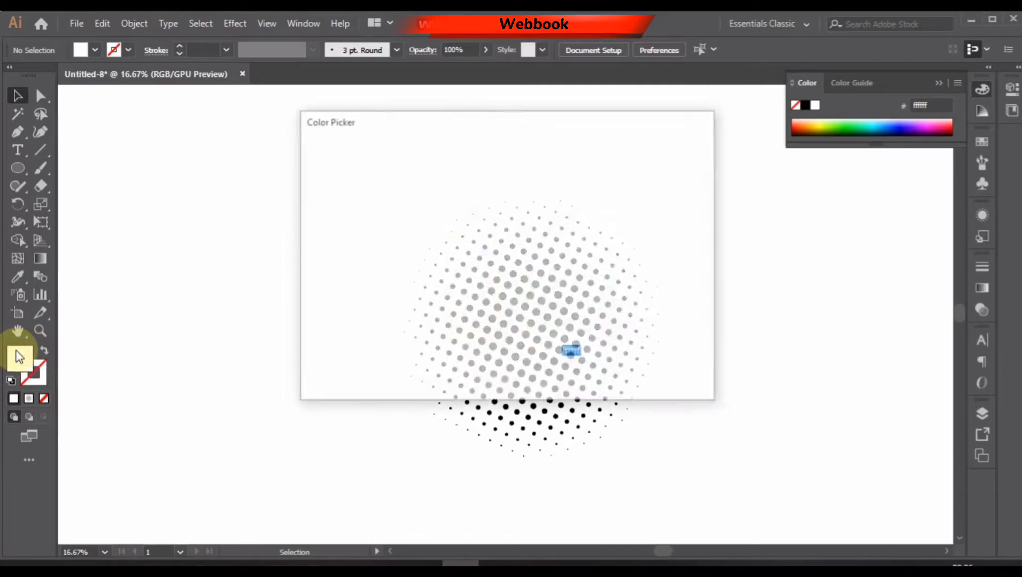
left_click(416, 186)
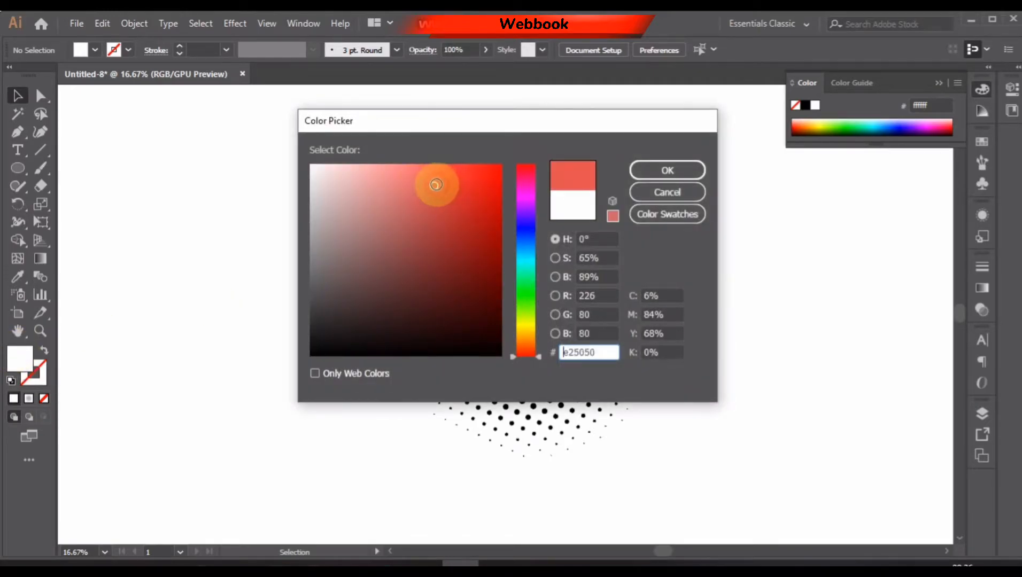
left_click(656, 169)
Draw a small five-pointed red star beside the upper left of the halftone circle with the Star tool
left_click(18, 168)
left_click(21, 170)
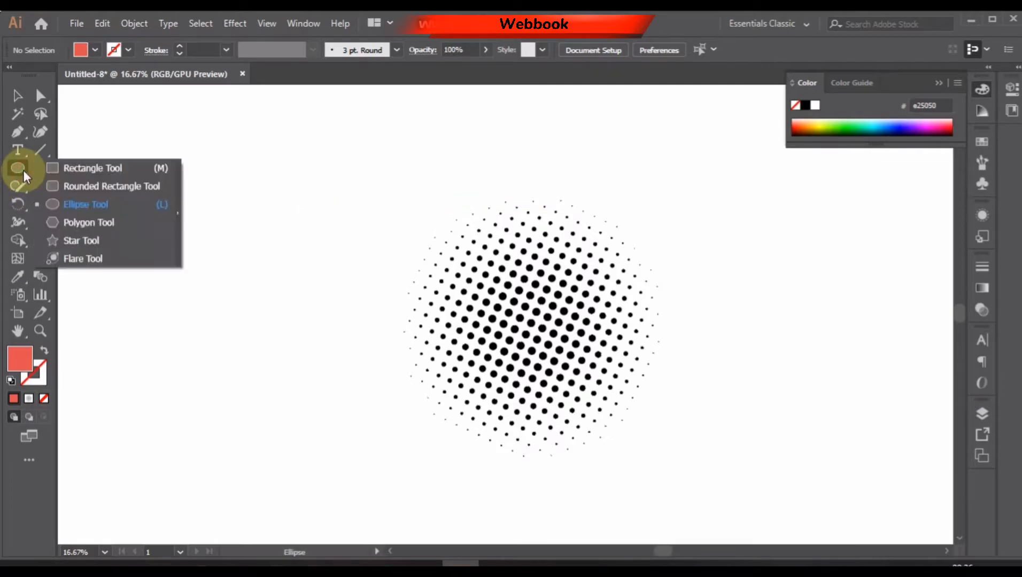
left_click(69, 243)
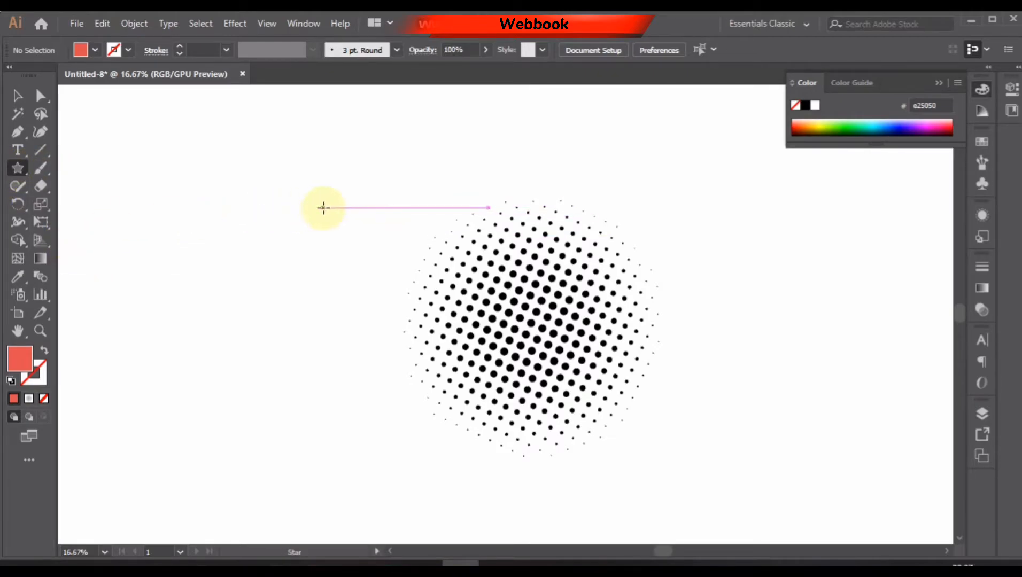
left_click_drag(323, 208, 330, 221)
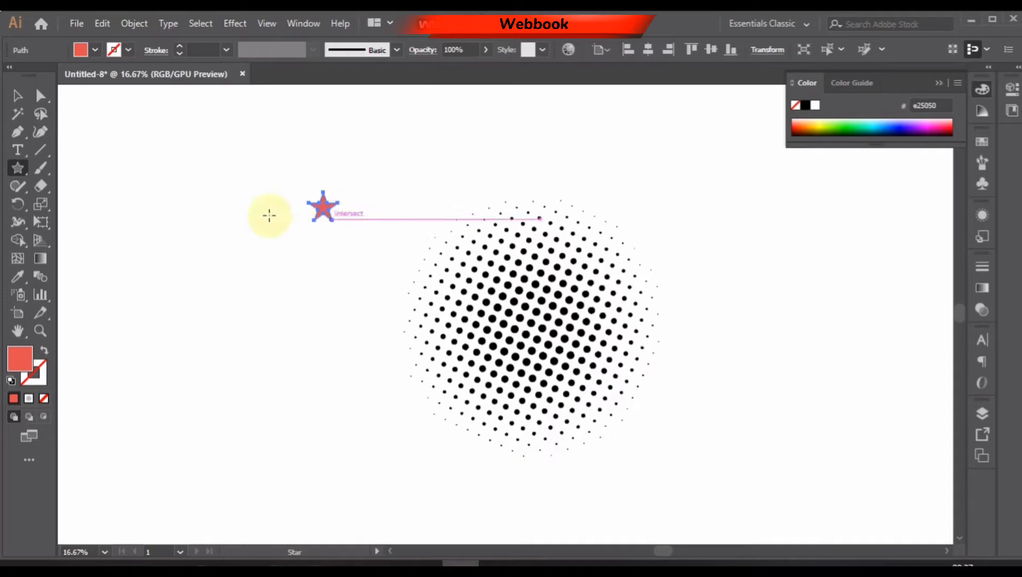
left_click(18, 97)
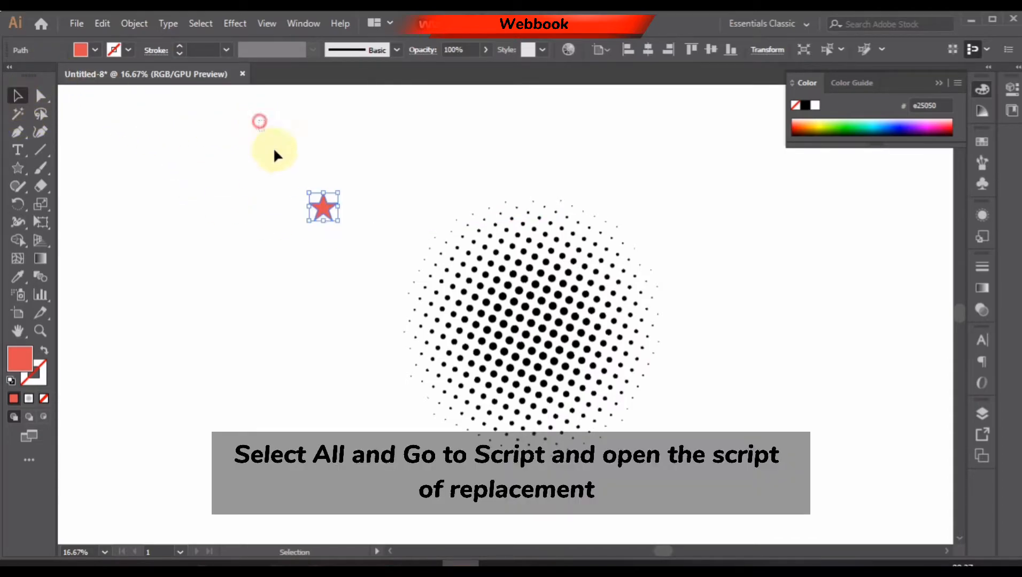
Select the star and all halftone dots and run the replaceItems.jsx script from the illustrator scripts folder in Downloads > Programs
key("ctrl+a")
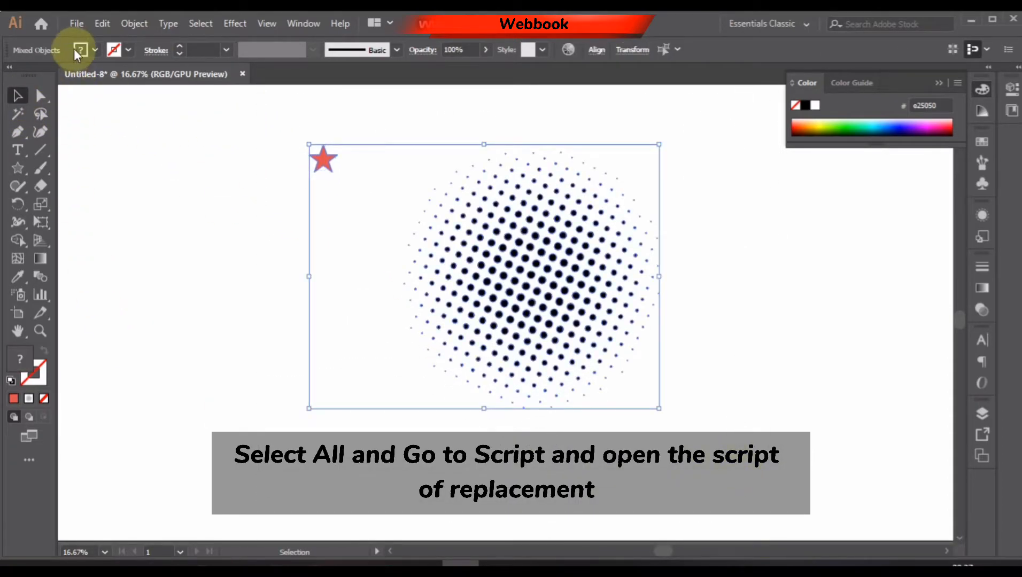
left_click(76, 23)
mouse_move(278, 349)
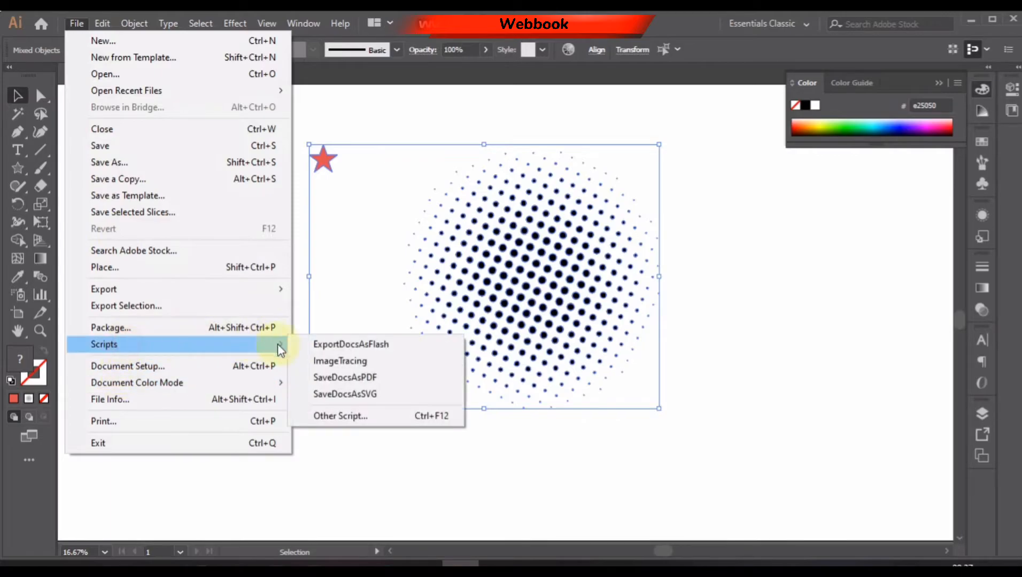
left_click(327, 417)
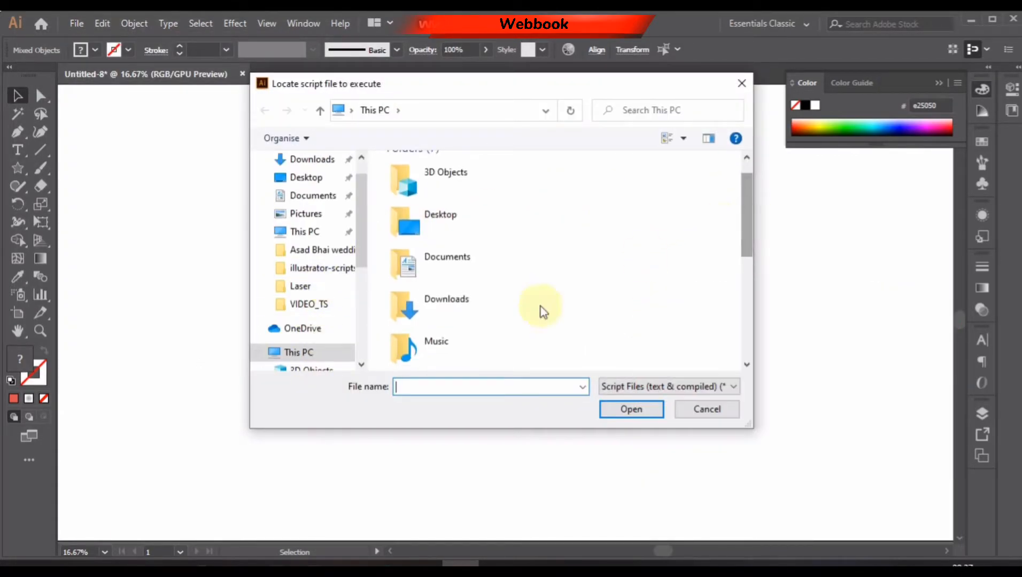
double_click(456, 315)
left_click_drag(748, 202, 748, 273)
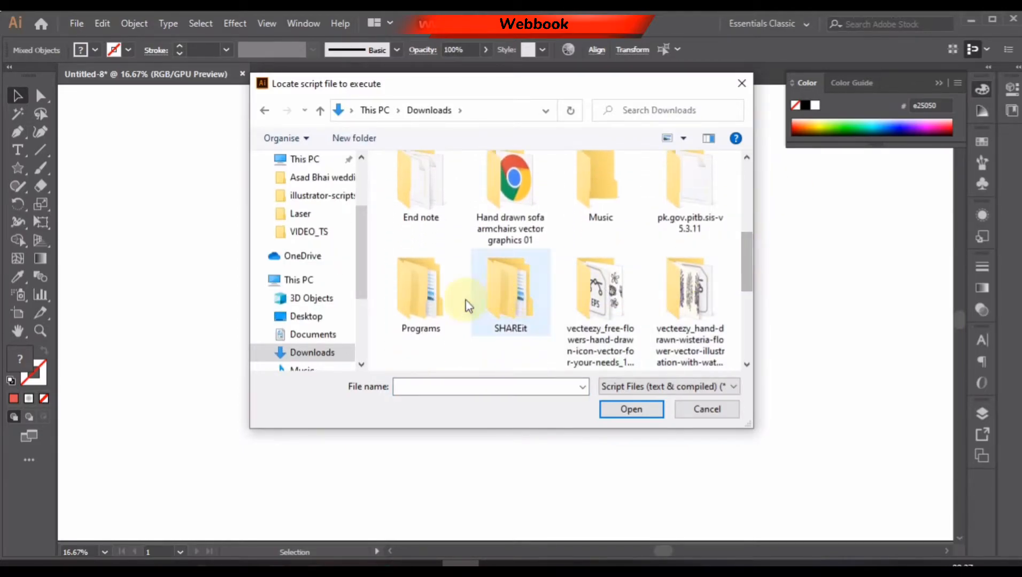
double_click(430, 308)
double_click(427, 221)
left_click_drag(742, 189, 753, 292)
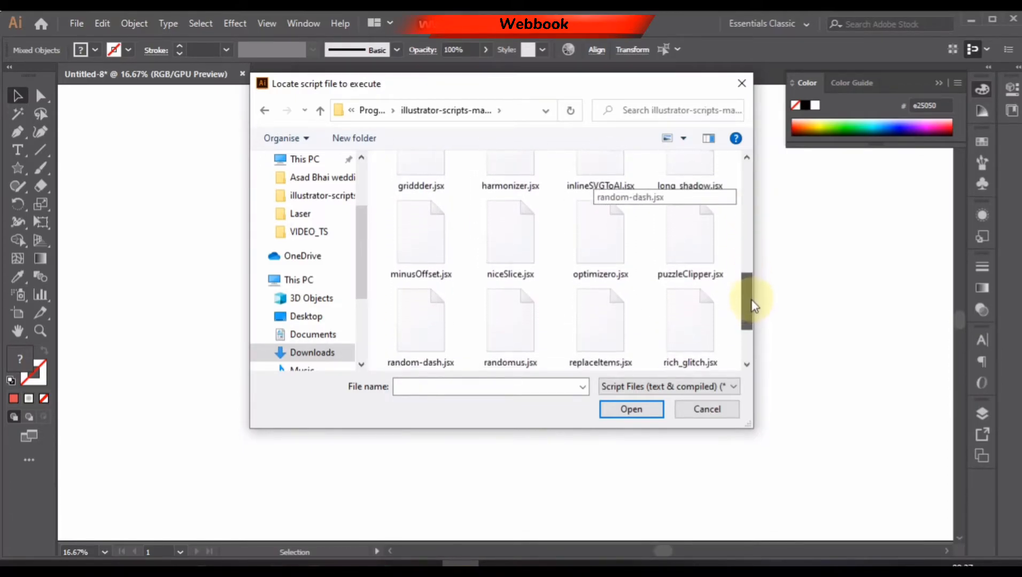
left_click(618, 321)
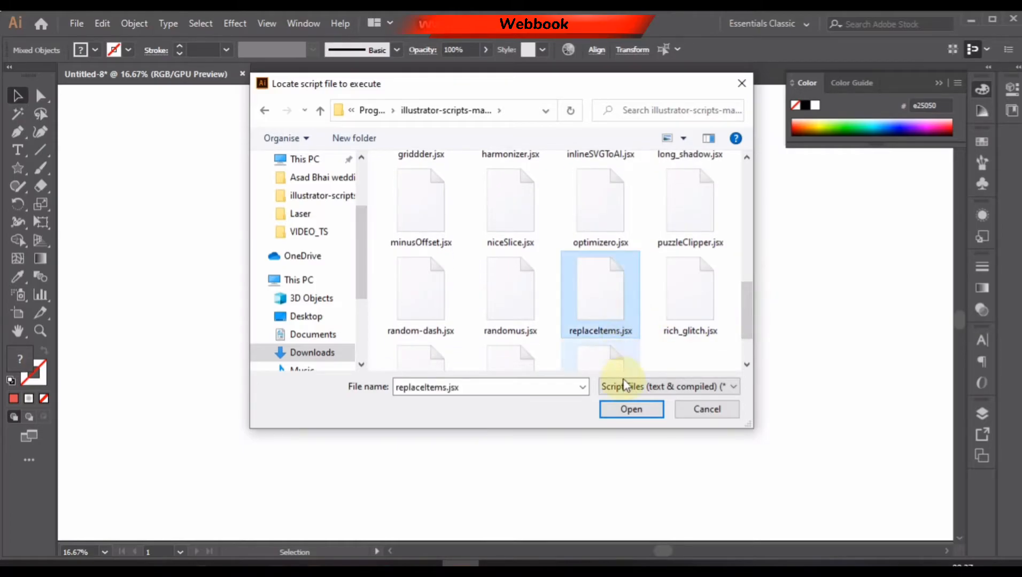
left_click(629, 411)
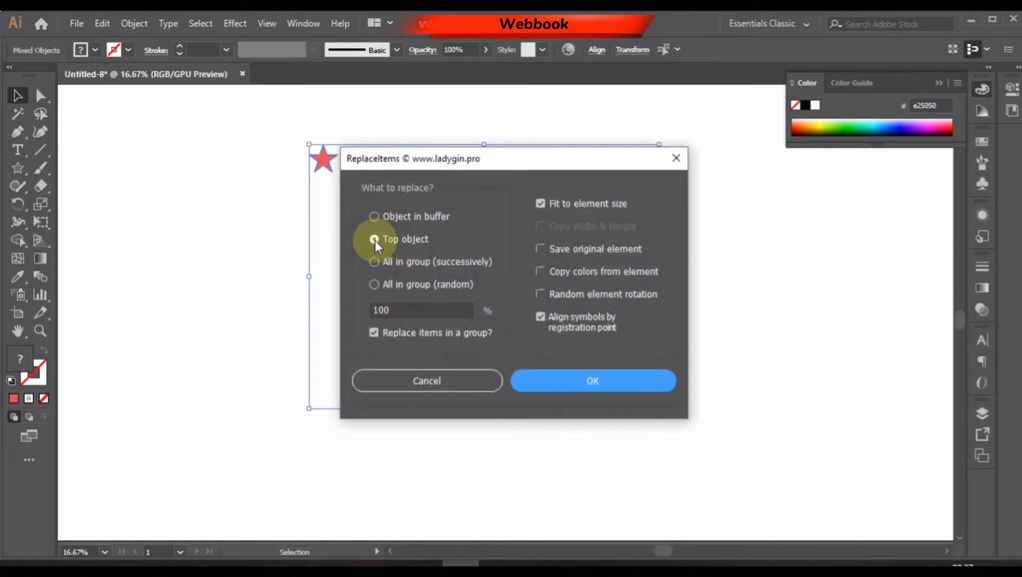
Replace the dots with the top object, fitted to element size, then clear the selection and collapse the colour settings
left_click(374, 239)
left_click(537, 204)
left_click(543, 204)
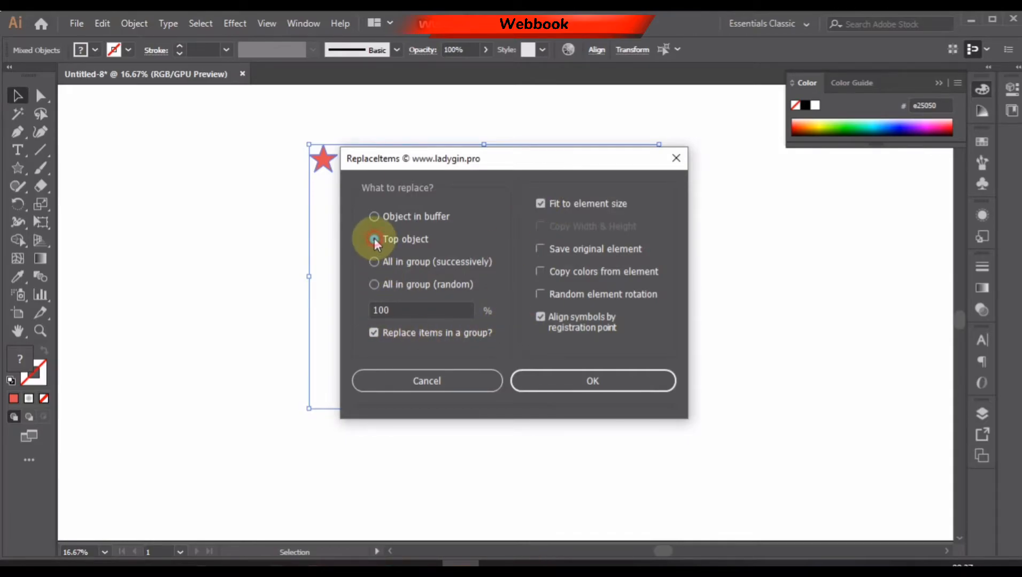
left_click(592, 380)
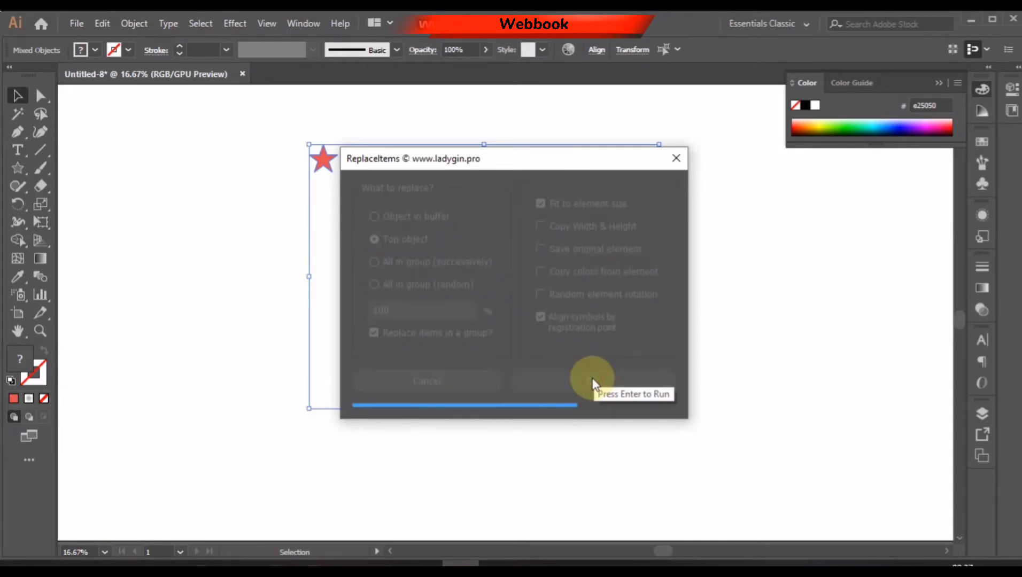
left_click(727, 289)
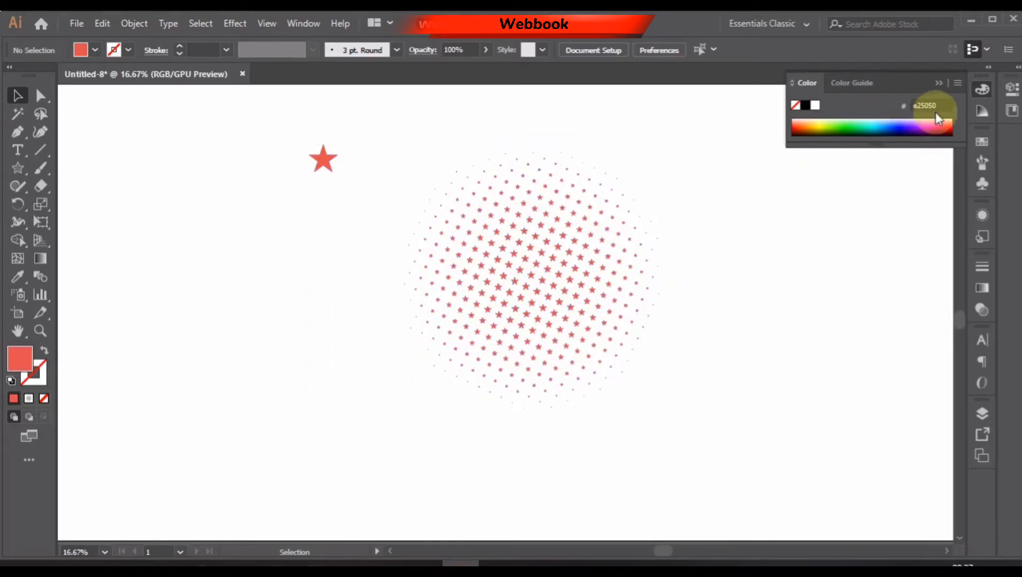
left_click(939, 83)
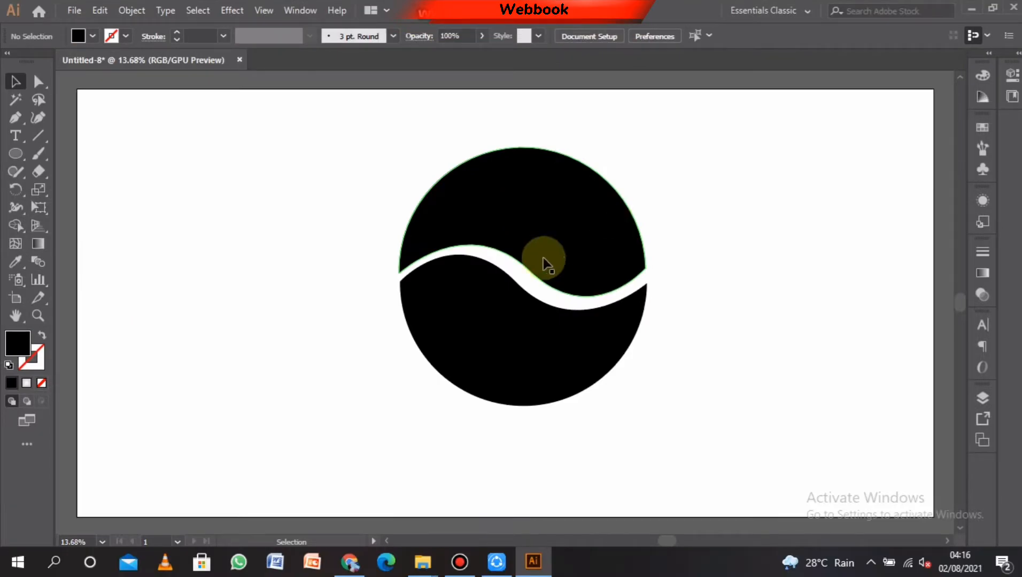
Fill the upper half of the split black circle with a radial white-to-grey gradient, with white at its right tip
left_click(570, 237)
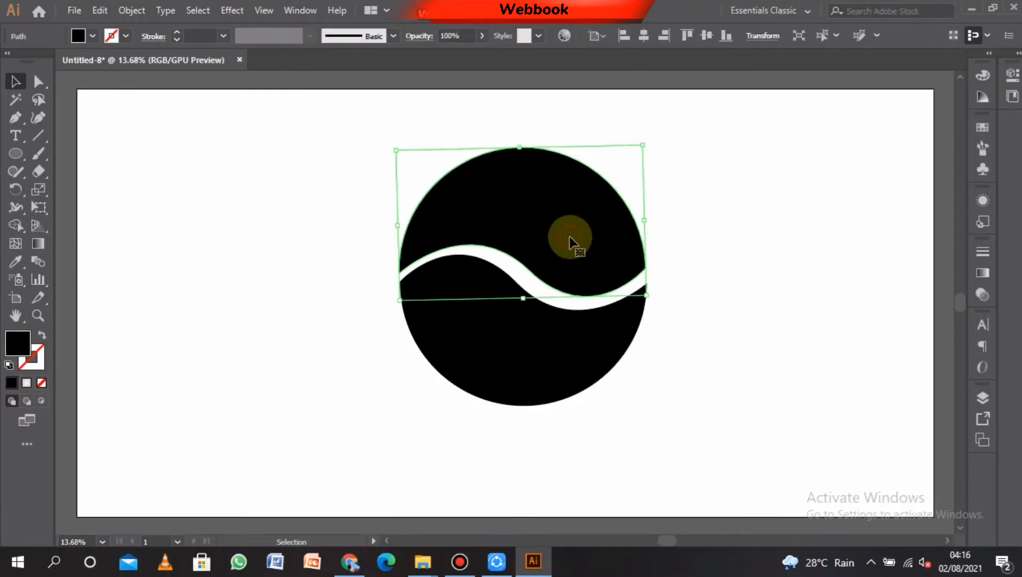
left_click(982, 273)
left_click(871, 360)
left_click(887, 293)
left_click(940, 245)
mouse_move(410, 252)
left_mouse_down()
mouse_move(468, 220)
mouse_move(646, 269)
mouse_move(639, 284)
mouse_move(641, 263)
mouse_move(507, 212)
left_mouse_up()
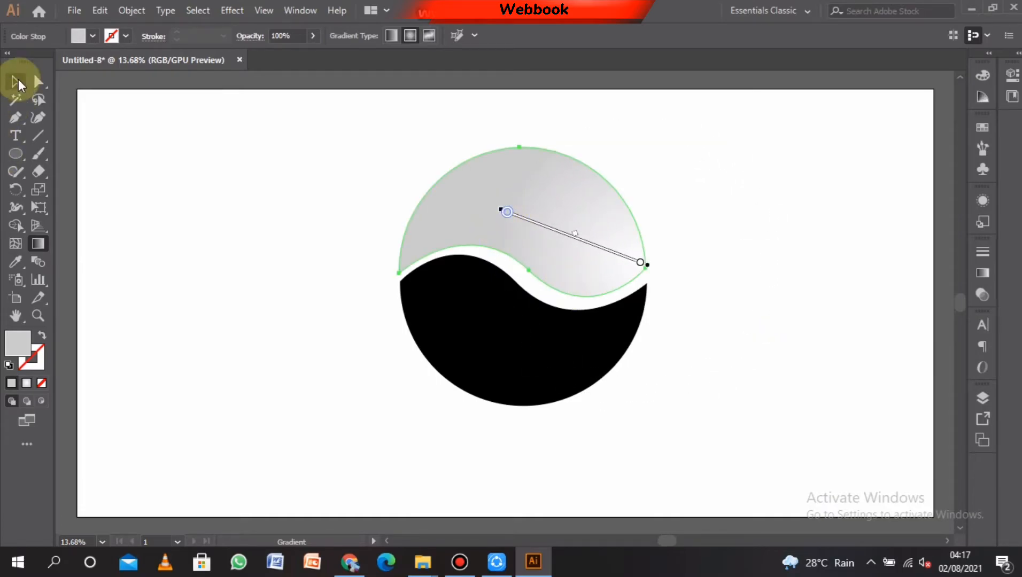
Copy the upper half's gradient fill onto the lower half of the circle with the Eyedropper
left_click(17, 83)
left_click(455, 368)
left_click(12, 260)
left_click(494, 213)
left_click(12, 86)
Redirect the lower half's radial gradient so it runs from white at the left tip to grey past the middle
left_click(983, 271)
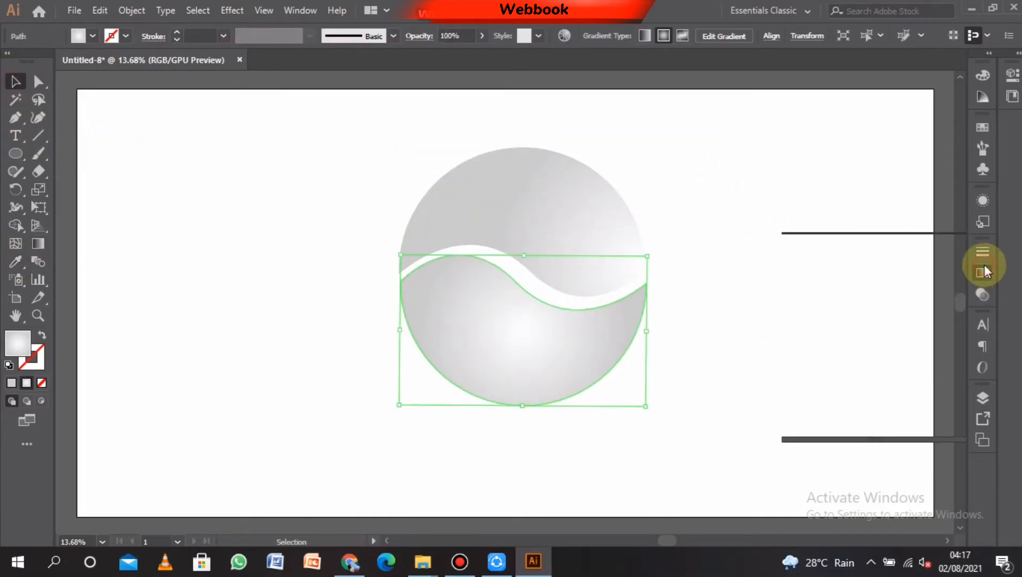
left_click(876, 290)
left_click_drag(411, 287, 528, 362)
key("v")
Redirect the upper half's radial gradient so it runs from the right tip up towards the top of the circle
left_click(472, 221)
left_click(983, 273)
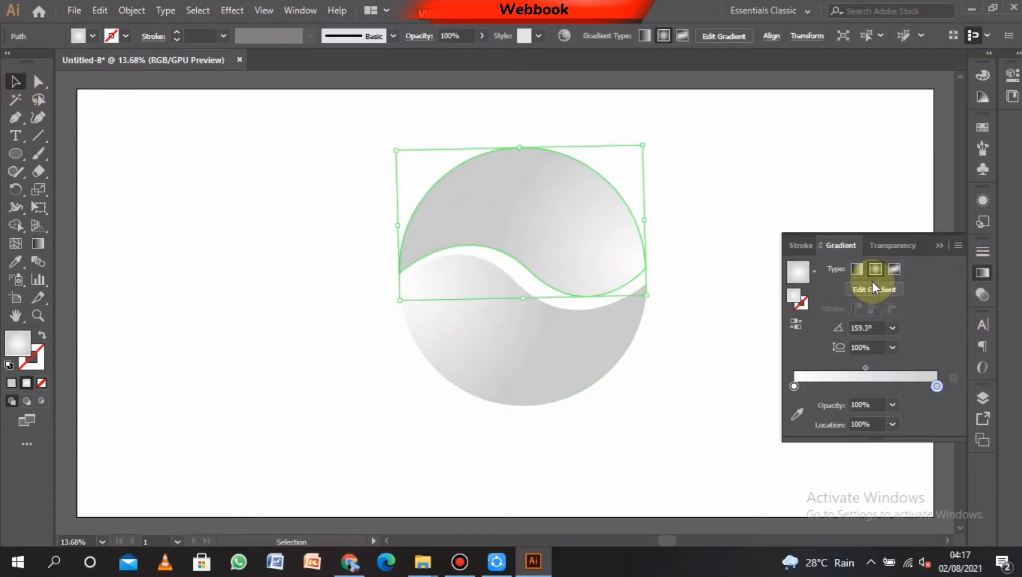
left_click(877, 288)
mouse_move(624, 269)
left_mouse_down()
mouse_move(546, 226)
mouse_move(546, 145)
left_mouse_up()
left_click(16, 81)
Select both gradient halves, apply the Color Halftone effect to them and clear the selection
left_click(230, 212)
key("ctrl+a")
left_click(232, 11)
mouse_move(320, 297)
left_click(420, 300)
left_click(827, 254)
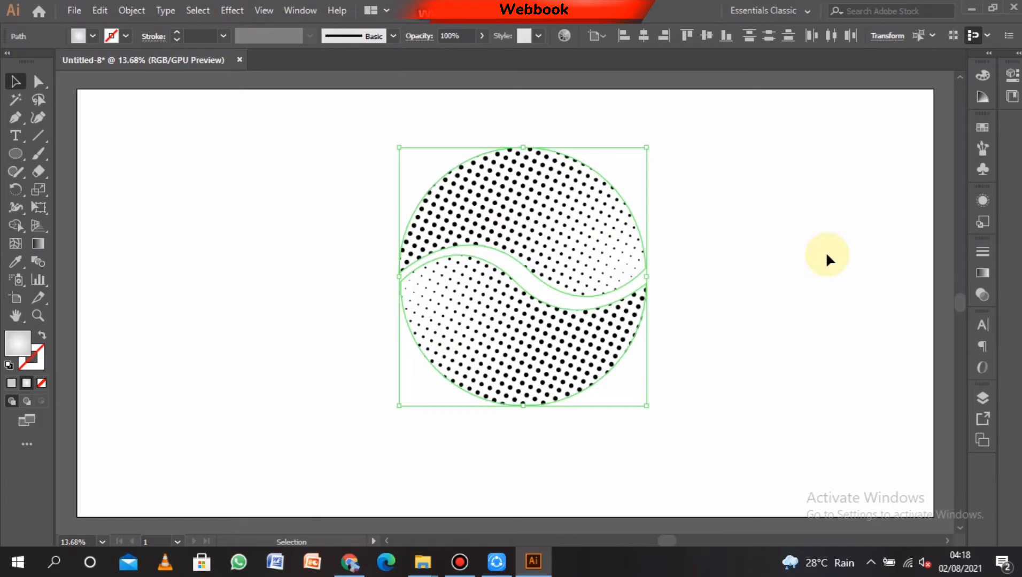
left_click(694, 383)
Move the white gradient stop of the lower halftone half to a location of about 12%
left_click(599, 335)
left_click(982, 273)
left_click_drag(795, 387, 812, 388)
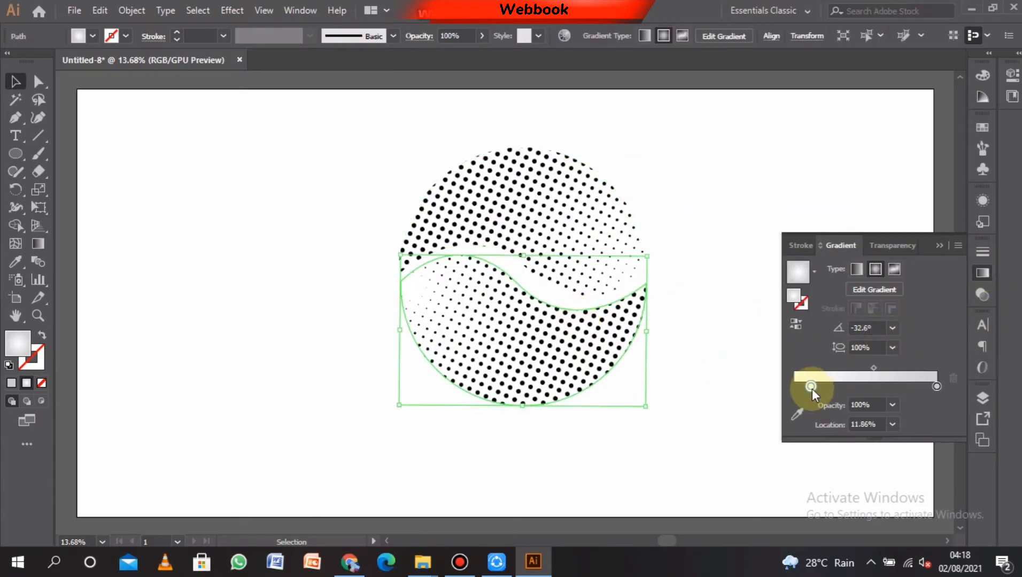
left_click(939, 245)
Move the white gradient stop of the upper halftone half to about 23% and deselect the shape
left_click(549, 245)
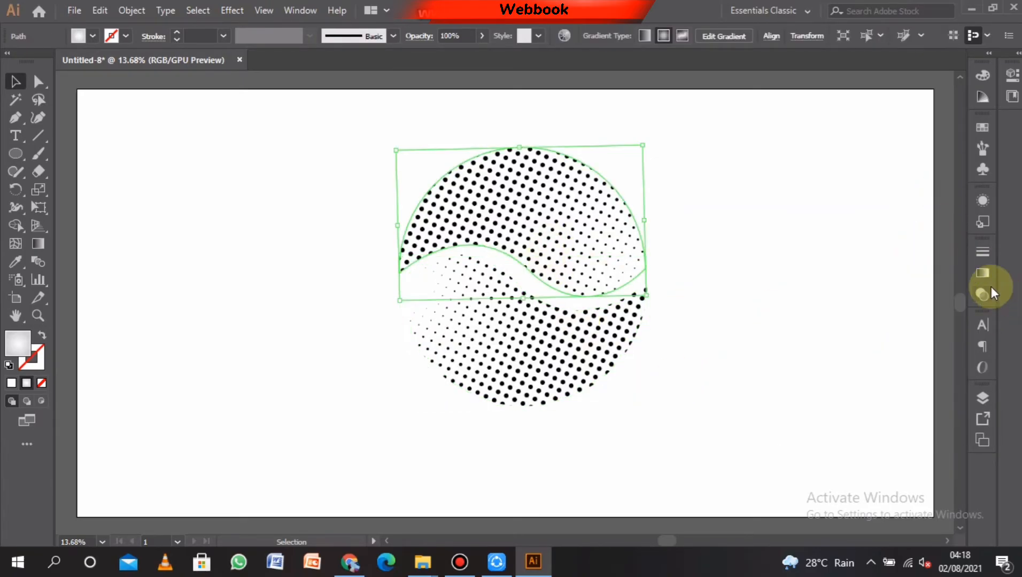
left_click(983, 275)
left_click_drag(795, 387, 818, 387)
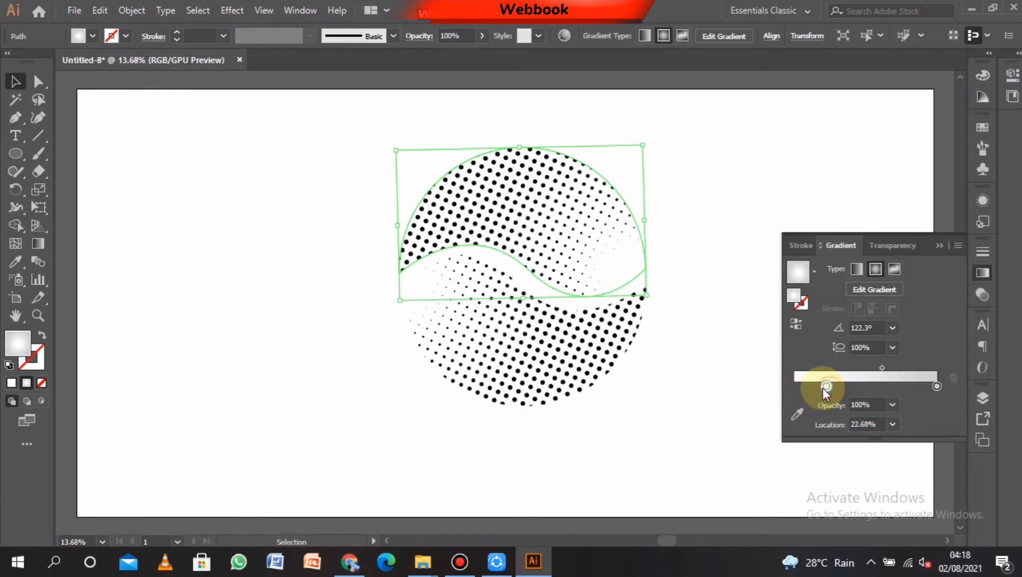
left_click(719, 354)
Draw a circle overlapping the upper-left edge of the halftone artwork and give it a solid pale cyan fill
left_click(16, 153)
left_click_drag(355, 209, 418, 274)
double_click(17, 342)
left_click(374, 207)
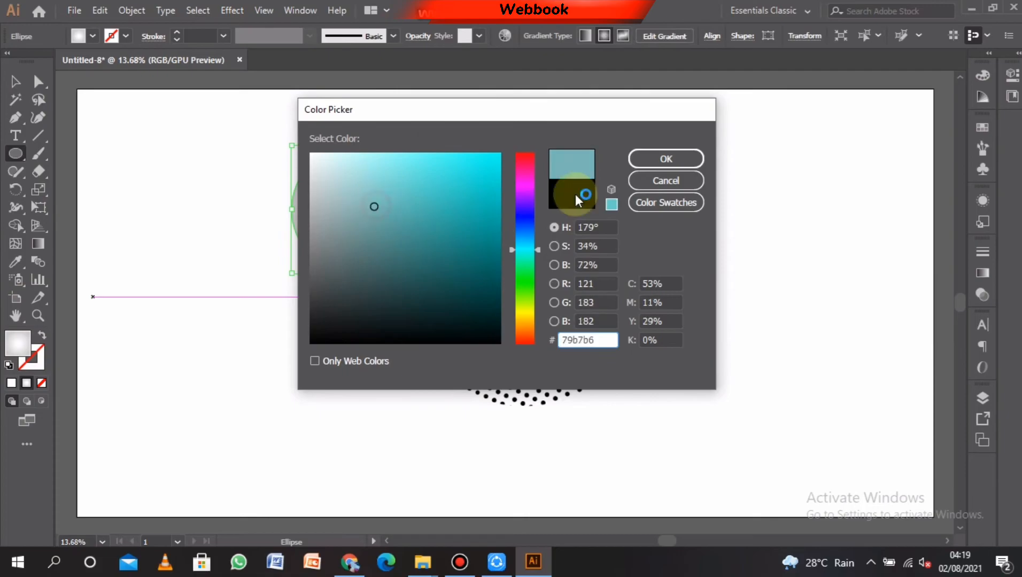
left_click(666, 159)
Lower the pale cyan circle's opacity to 38%
left_click(982, 295)
left_click(982, 201)
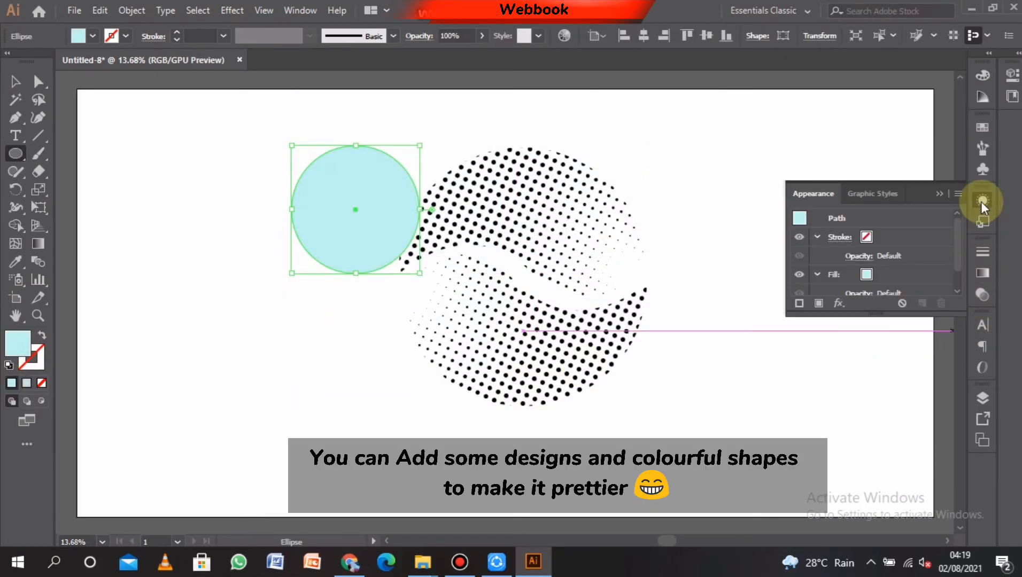
left_click(982, 273)
left_click(896, 246)
left_click(946, 269)
left_click_drag(946, 287, 909, 289)
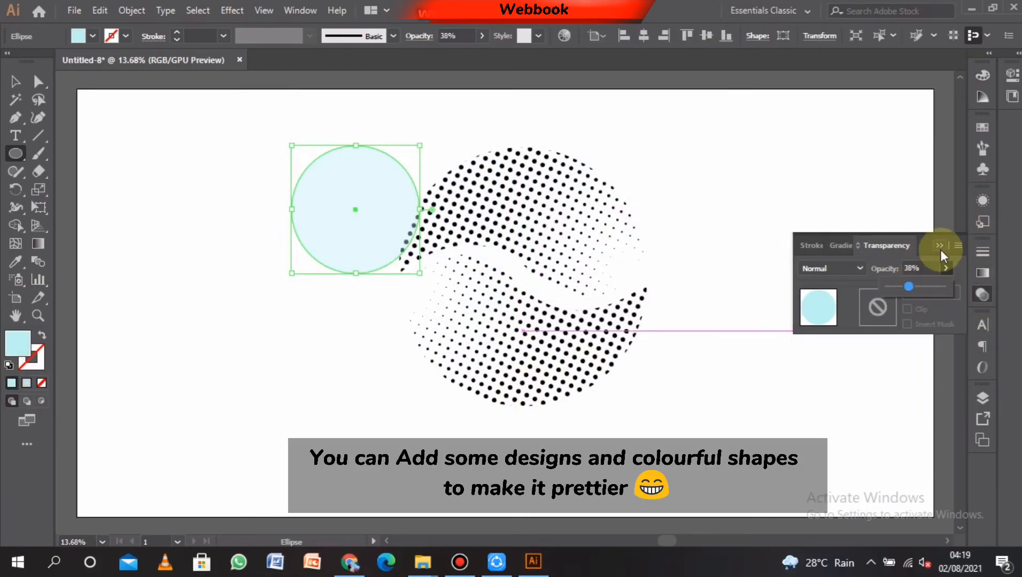
left_click(940, 247)
Enlarge the pale cyan circle slightly and move it over the upper-right part of the halftone artwork
left_click_drag(420, 274, 432, 285)
key("v")
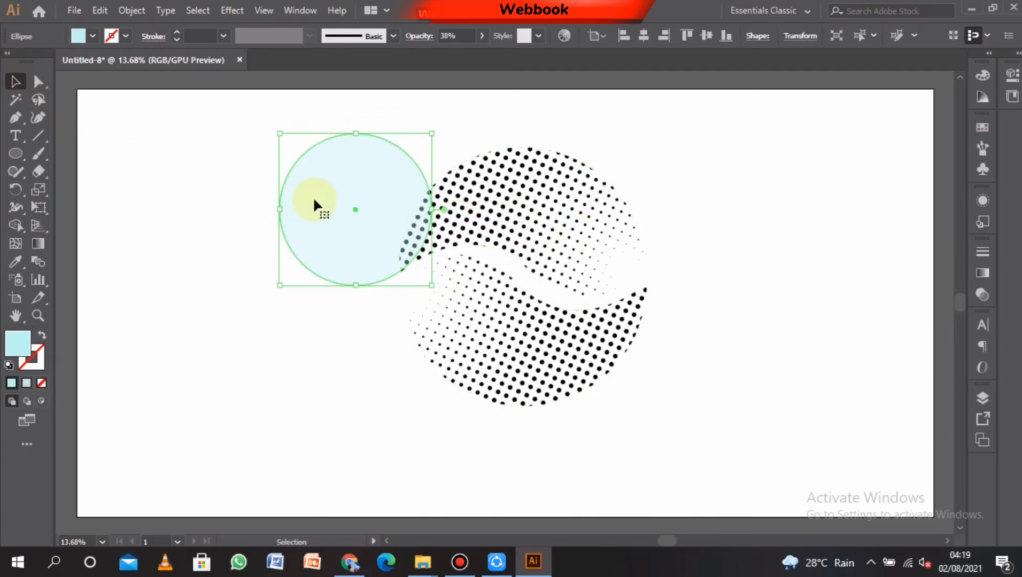
left_click_drag(315, 205, 623, 217)
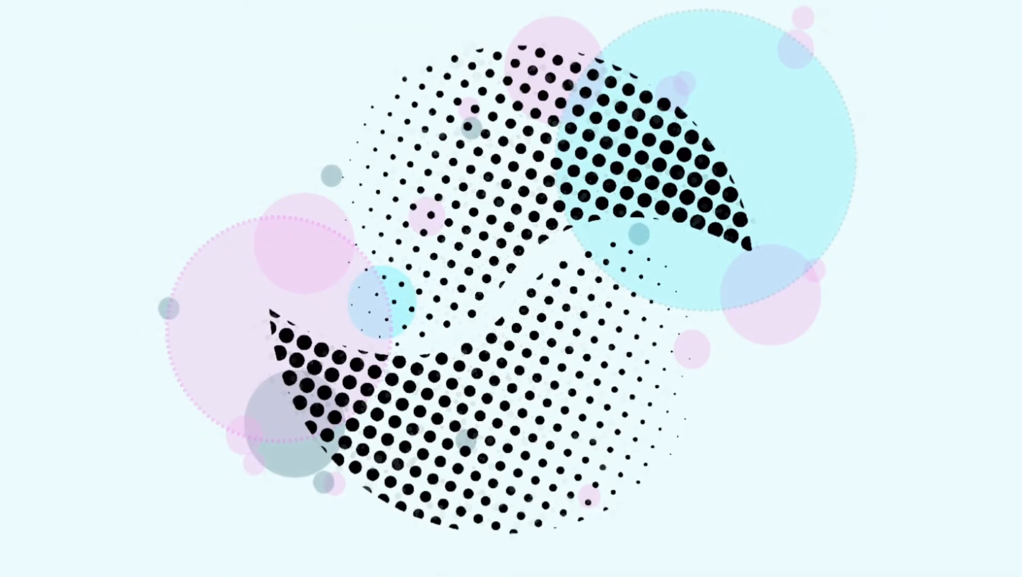